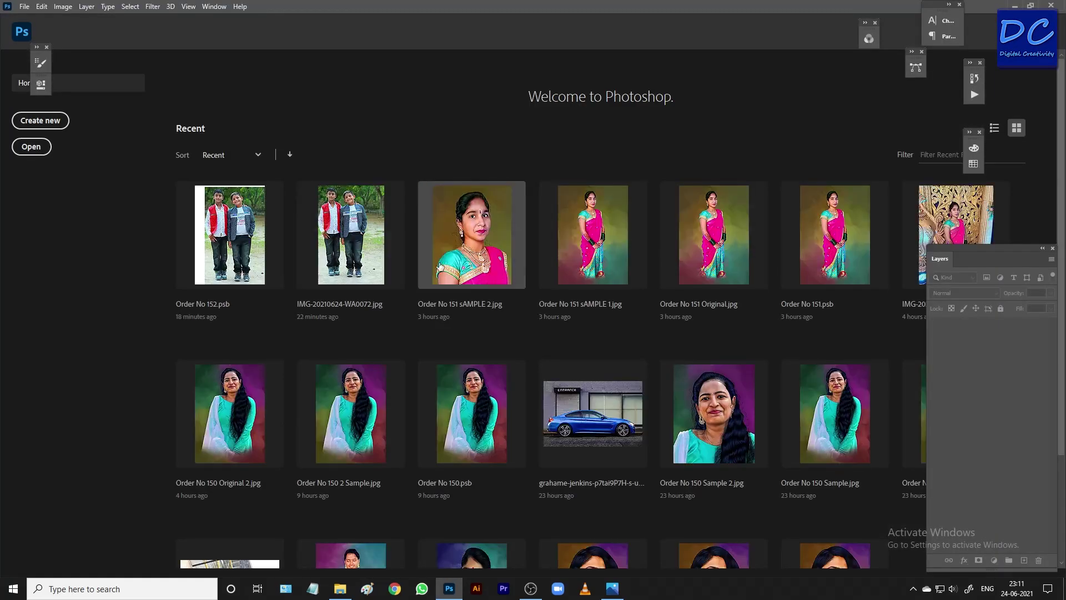
- Create a blank A4 document and rotate the canvas 90° clockwise to landscape
{"action": "left_click", "coordinate": [40, 120]}
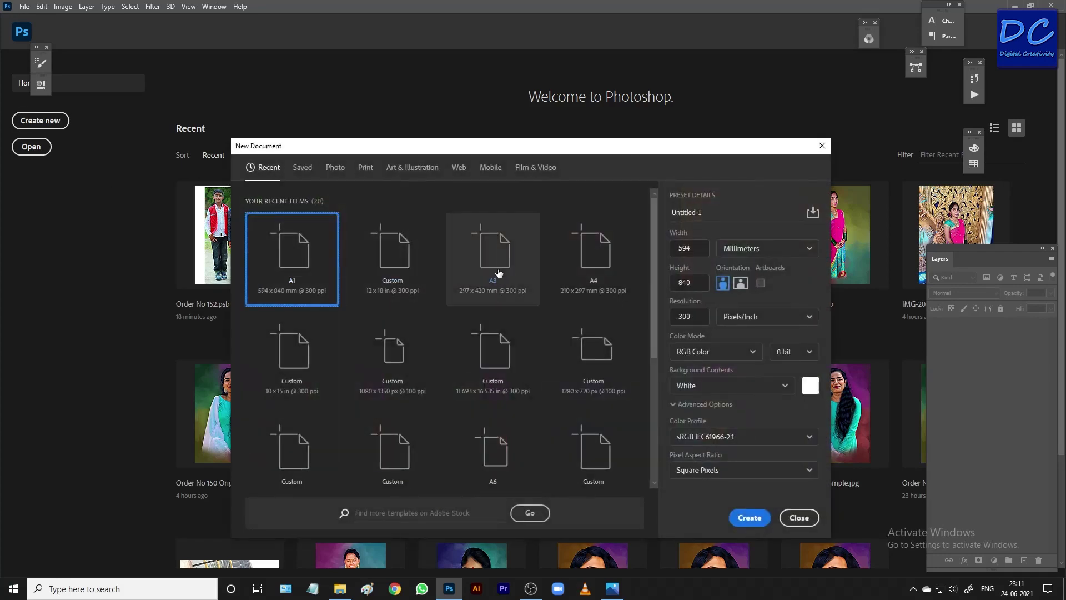
{"action": "left_click", "coordinate": [590, 266]}
{"action": "left_click", "coordinate": [749, 517]}
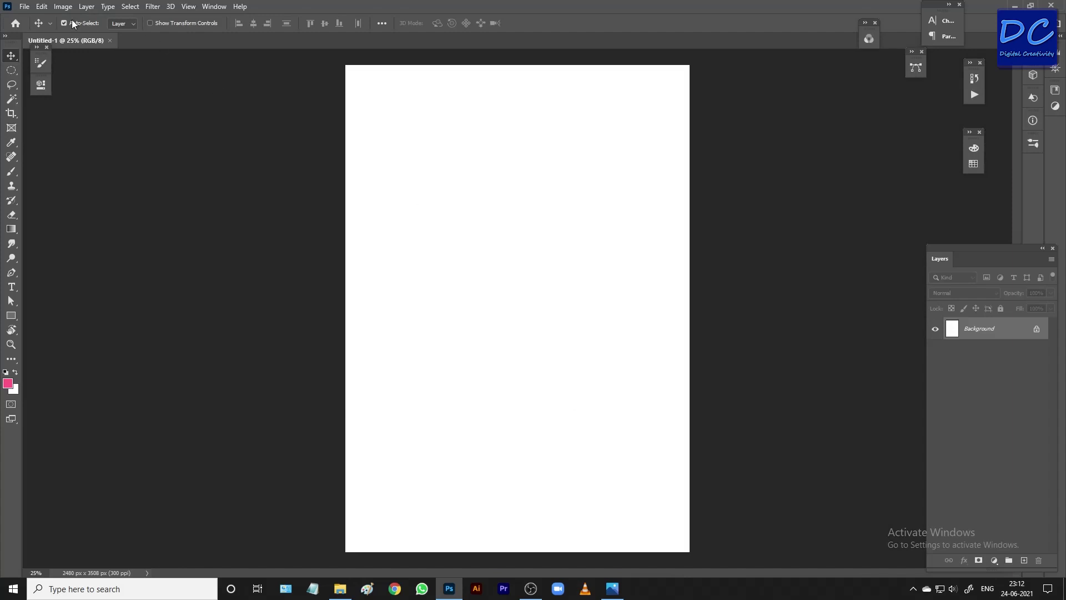
{"action": "left_click", "coordinate": [64, 8]}
{"action": "mouse_move", "coordinate": [84, 111]}
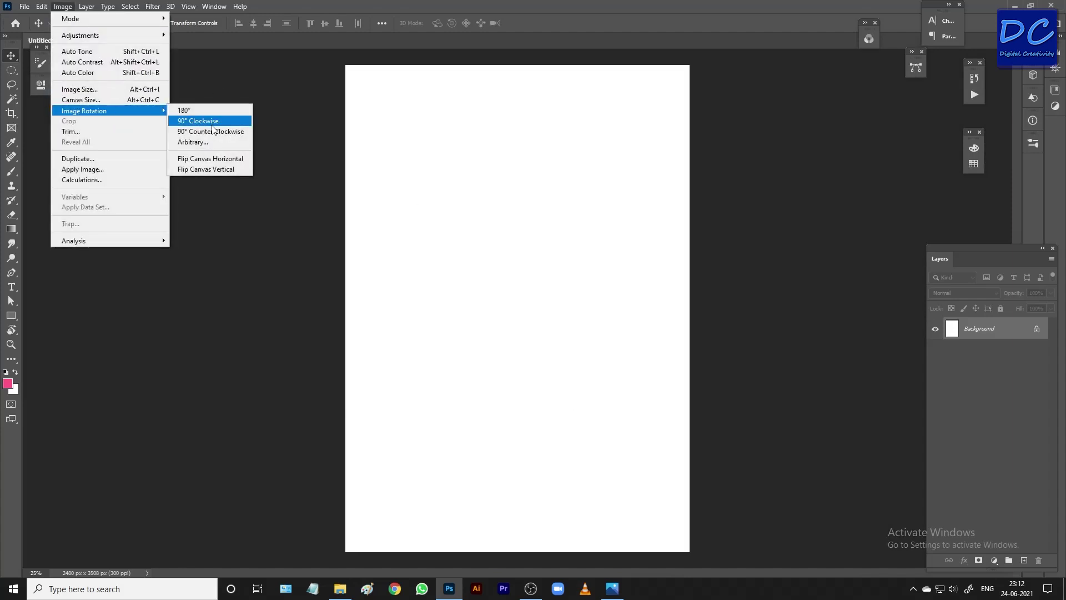
{"action": "left_click", "coordinate": [209, 122]}
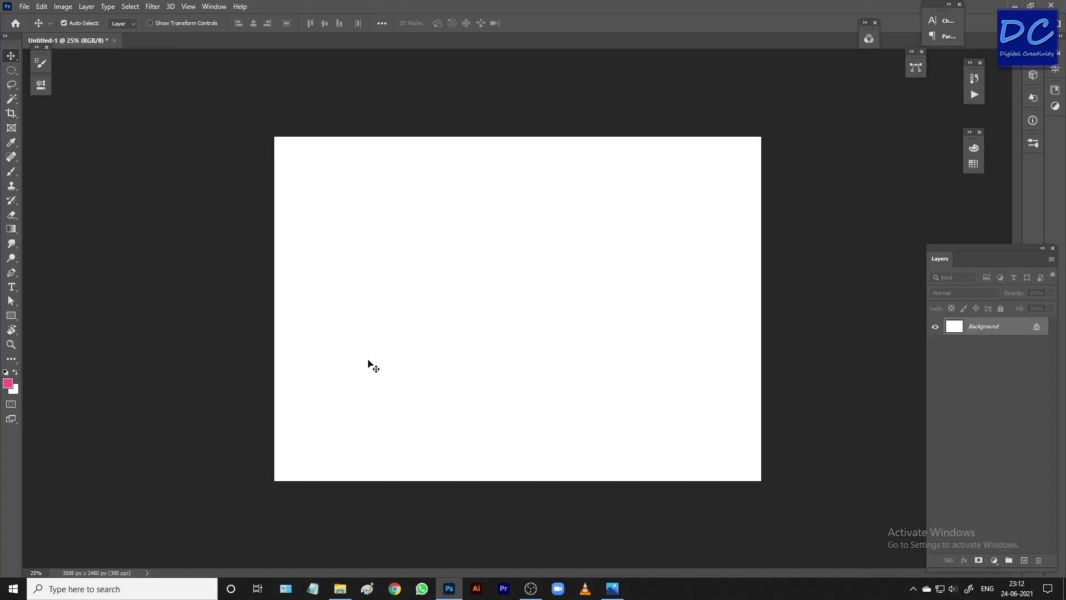
- Open the rose photo from the Photos viewer in Adobe Photoshop 2020
{"action": "left_click", "coordinate": [616, 593]}
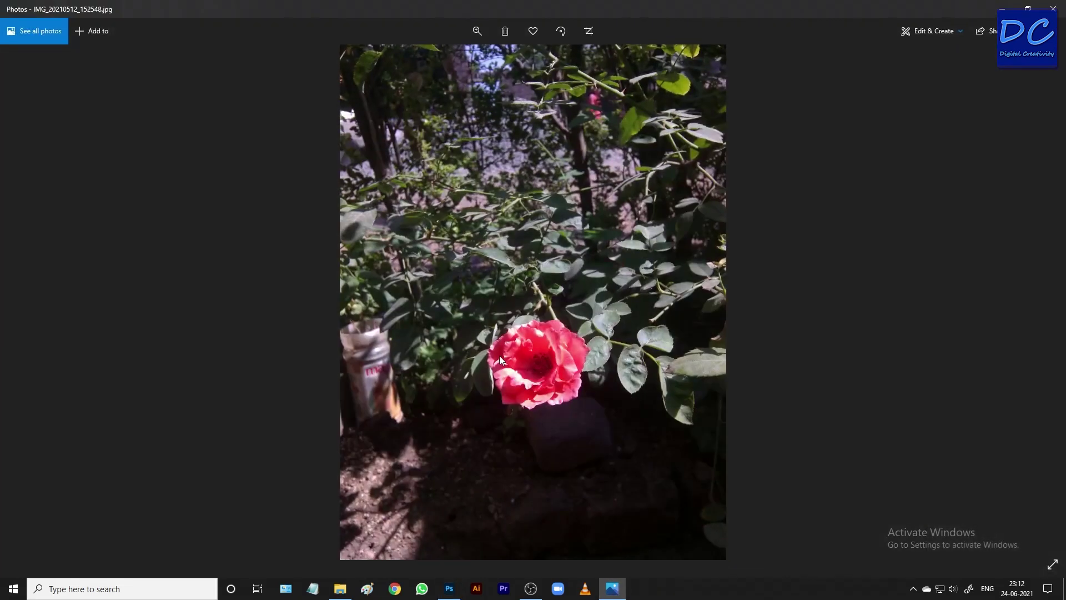
{"action": "right_click", "coordinate": [498, 356]}
{"action": "left_click", "coordinate": [534, 279]}
{"action": "left_click", "coordinate": [150, 166]}
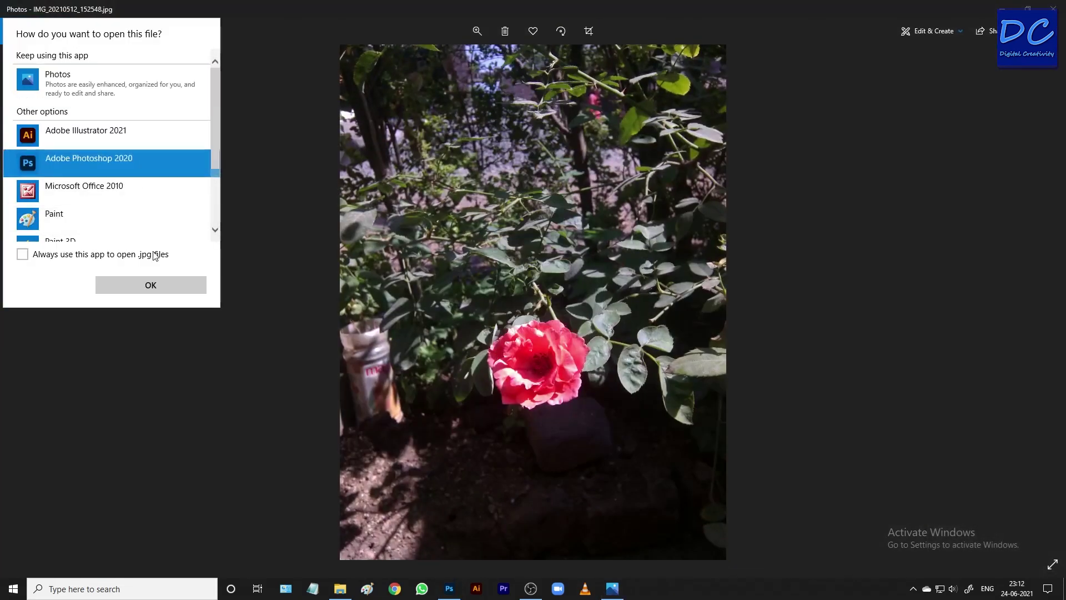
{"action": "left_click", "coordinate": [155, 286]}
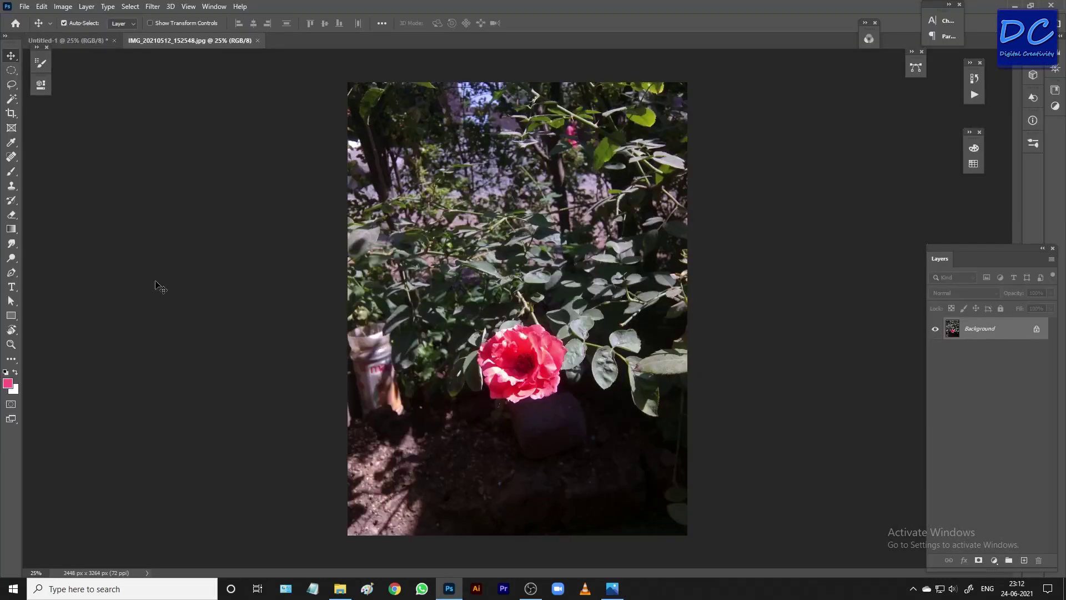
- Drop the rose photo into Untitled-1 and scale it to about 160% to fill the canvas
{"action": "mouse_move", "coordinate": [555, 385]}
{"action": "left_mouse_down"}
{"action": "mouse_move", "coordinate": [95, 69]}
{"action": "mouse_move", "coordinate": [78, 45]}
{"action": "left_mouse_up"}
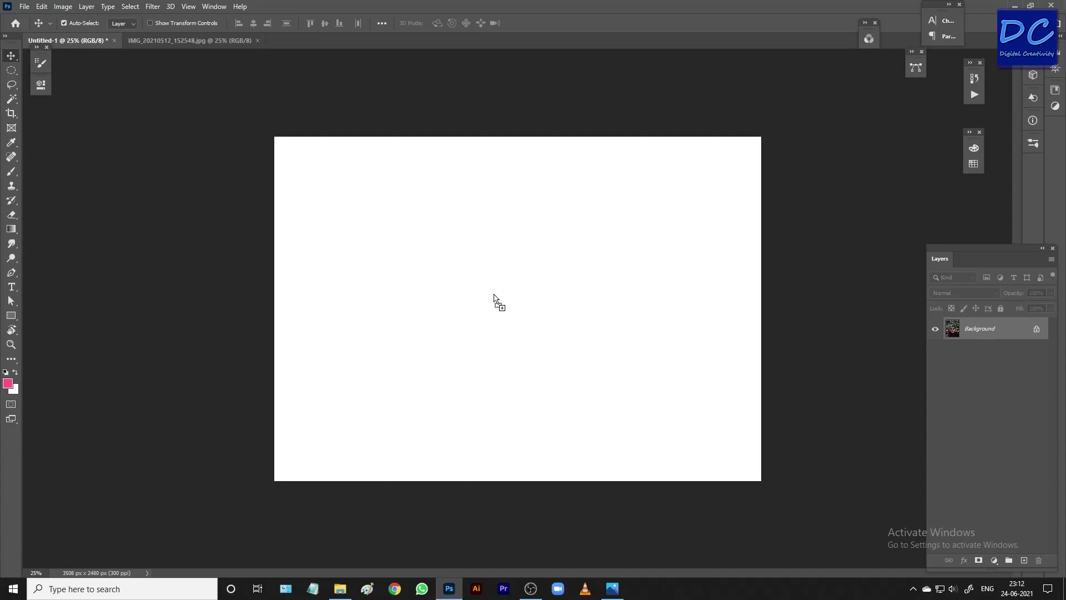
{"action": "left_click_drag", "start_coordinate": [493, 295], "coordinate": [549, 281]}
{"action": "key", "text": "ctrl+t"}
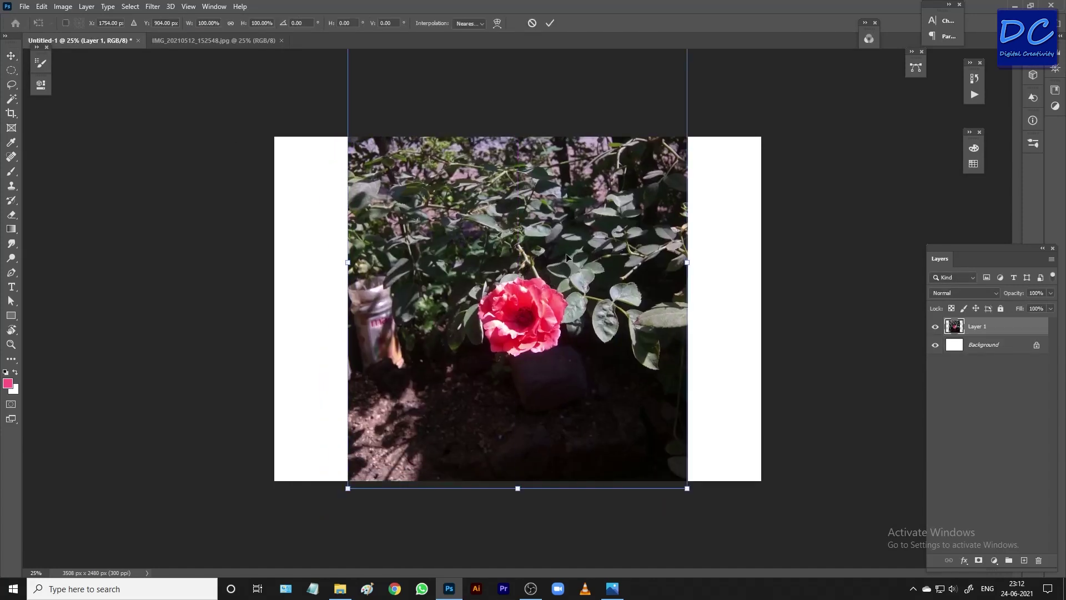
{"action": "scroll", "coordinate": [567, 257], "scroll_direction": "down", "scroll_amount": 3}
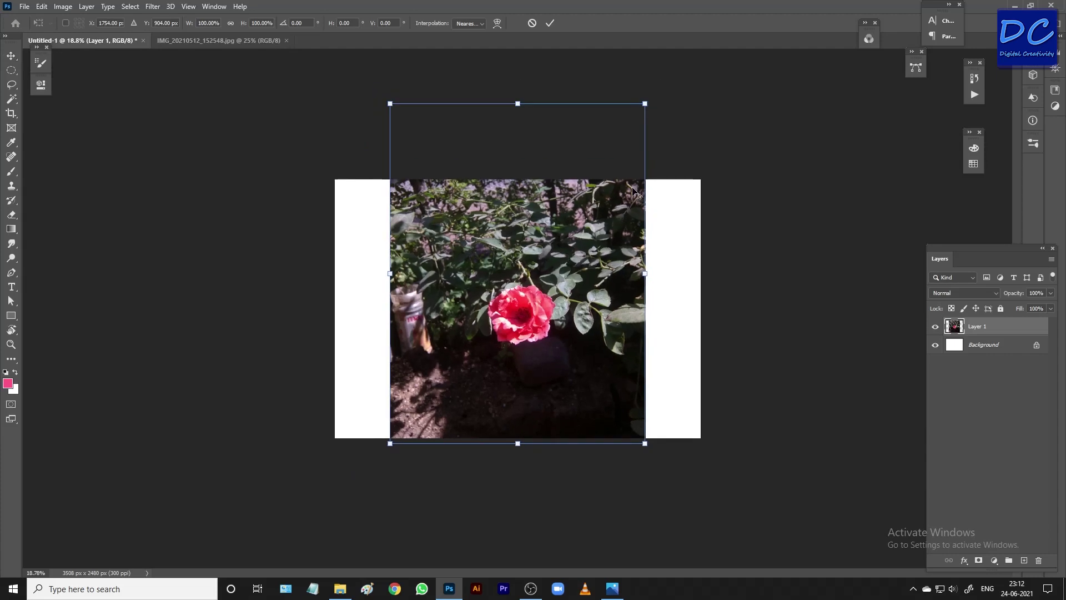
{"action": "left_click_drag", "start_coordinate": [645, 105], "coordinate": [739, 46]}
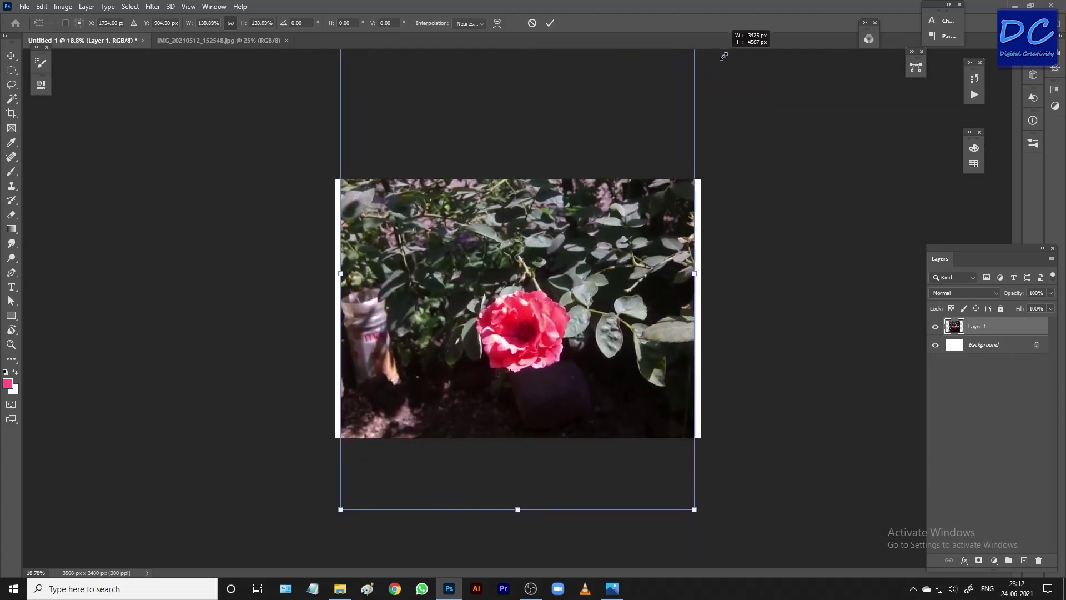
{"action": "left_click_drag", "start_coordinate": [738, 46], "coordinate": [750, 35]}
{"action": "left_click_drag", "start_coordinate": [674, 214], "coordinate": [657, 201]}
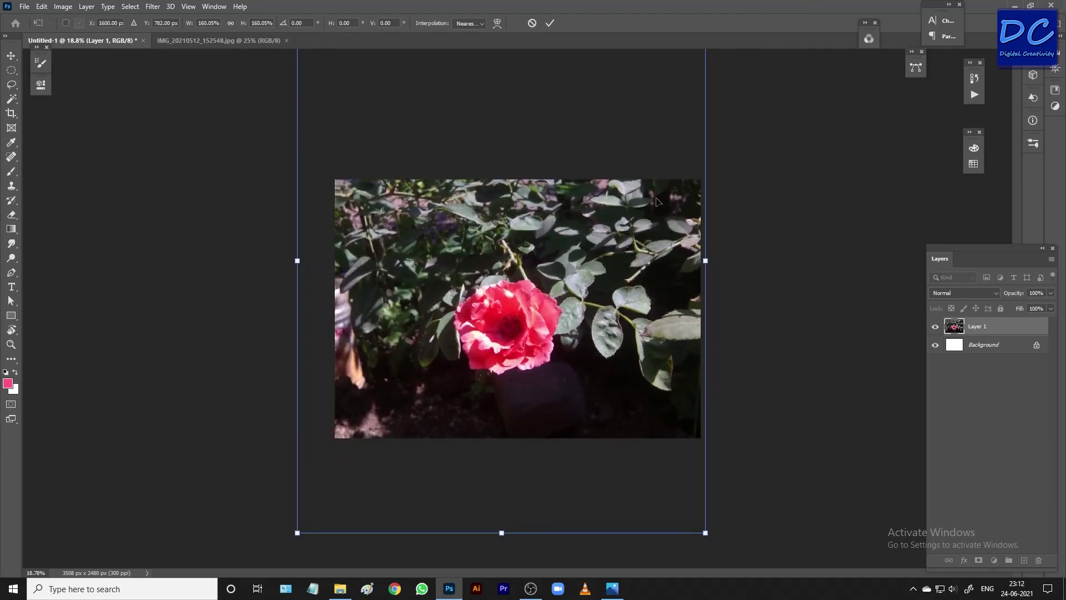
{"action": "left_click_drag", "start_coordinate": [655, 205], "coordinate": [660, 193]}
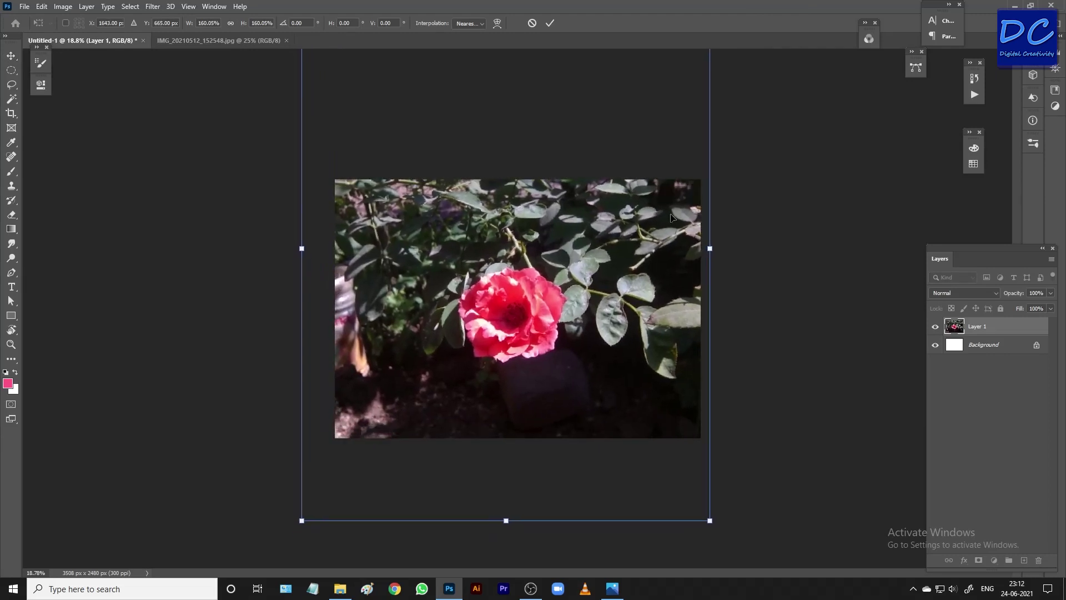
{"action": "left_click_drag", "start_coordinate": [663, 250], "coordinate": [668, 244]}
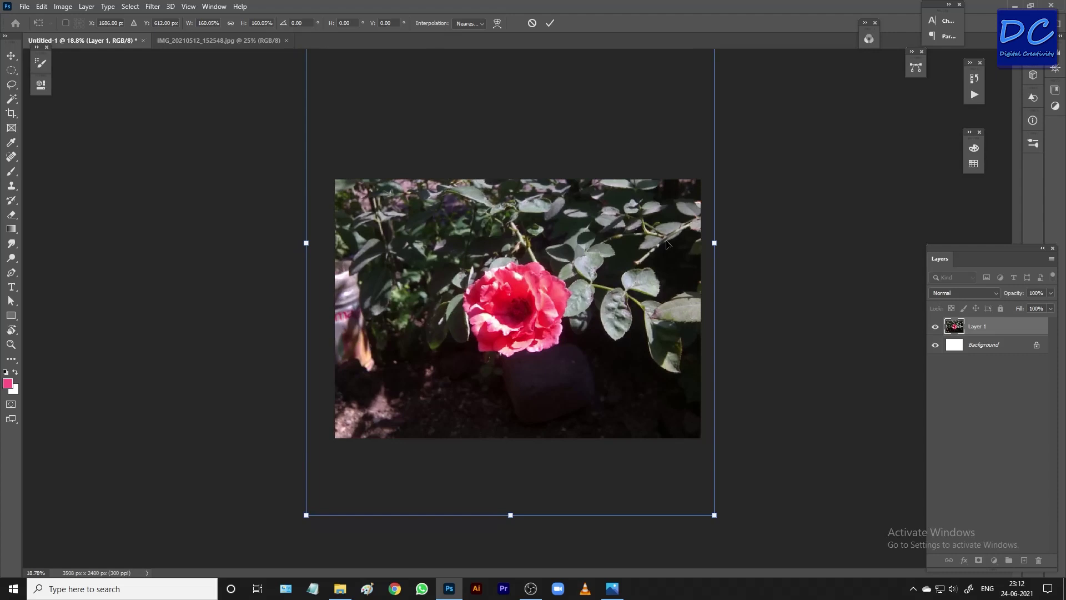
{"action": "key", "text": "Return"}
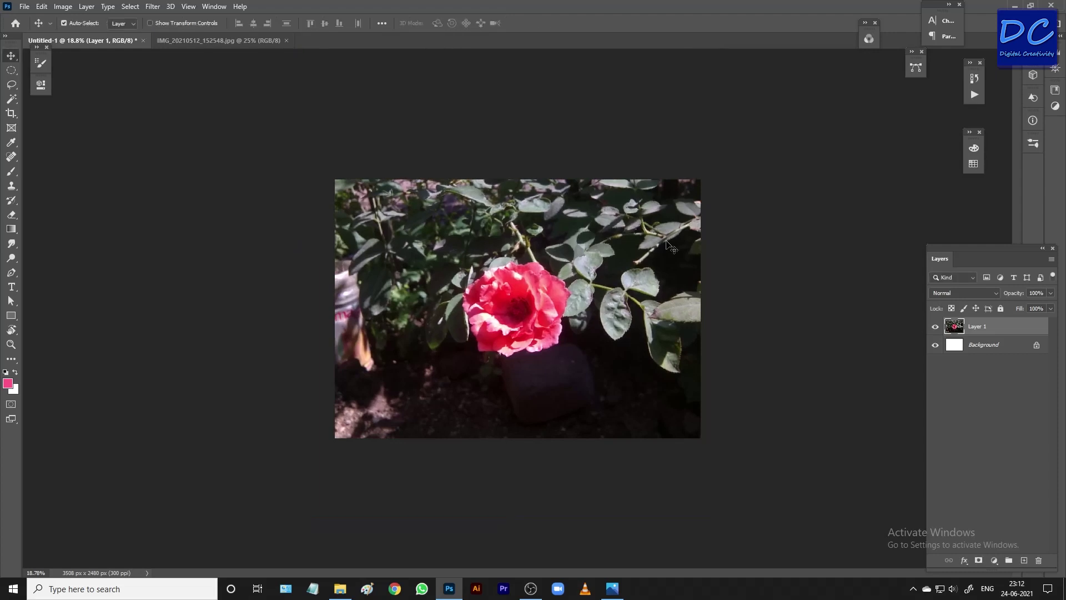
- Zoom in on the enlarged rose layer and bring up the Image menu
{"action": "scroll", "coordinate": [603, 282], "scroll_direction": "up", "scroll_amount": 2}
{"action": "scroll", "coordinate": [602, 282], "scroll_direction": "up", "scroll_amount": 1}
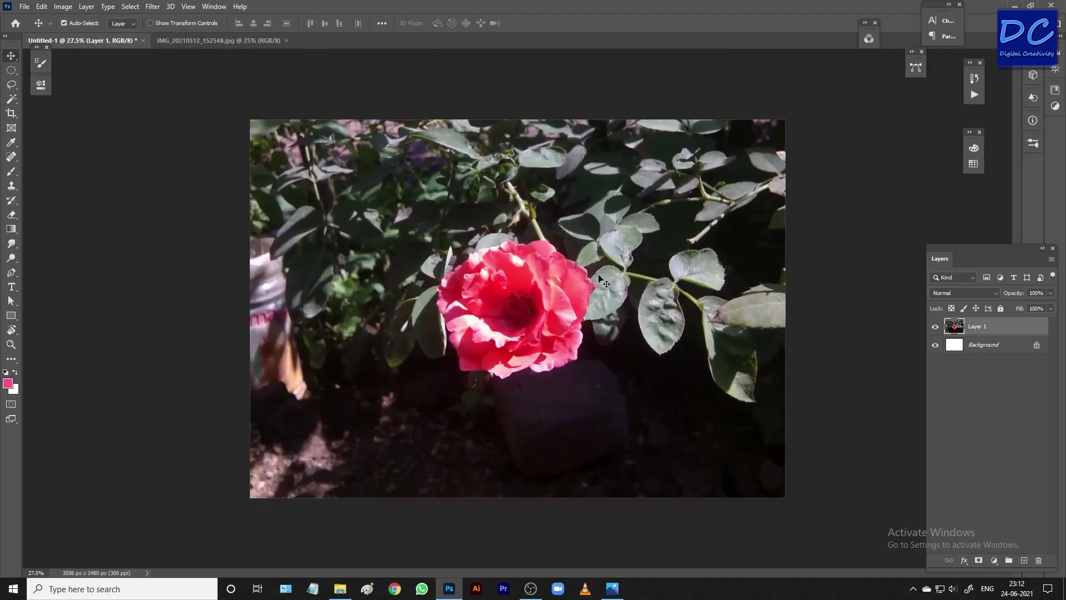
{"action": "scroll", "coordinate": [603, 282], "scroll_direction": "up", "scroll_amount": 1}
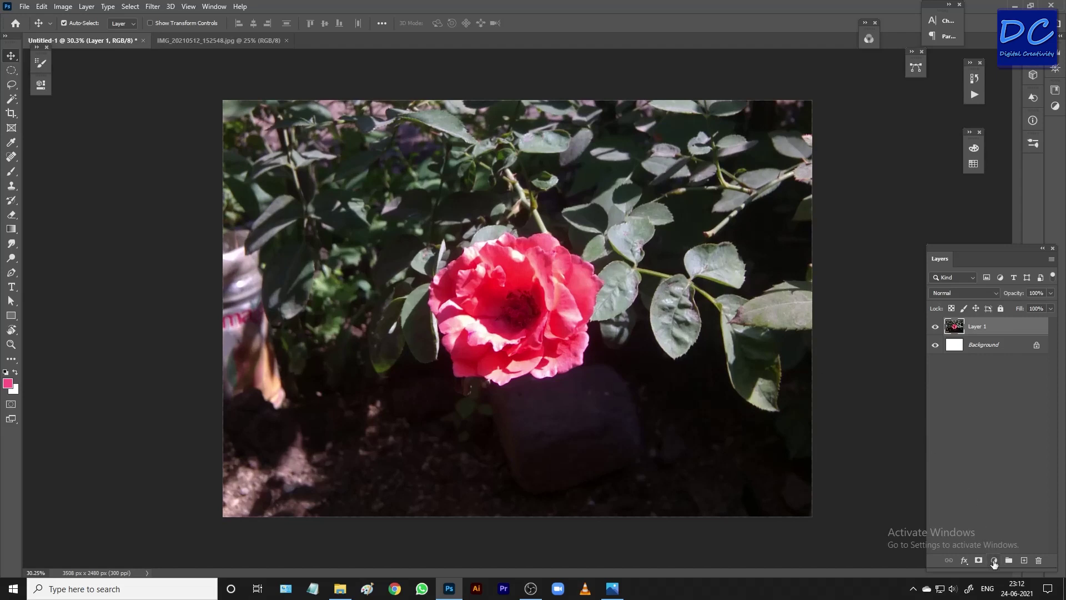
{"action": "left_click", "coordinate": [63, 6]}
{"action": "mouse_move", "coordinate": [80, 35]}
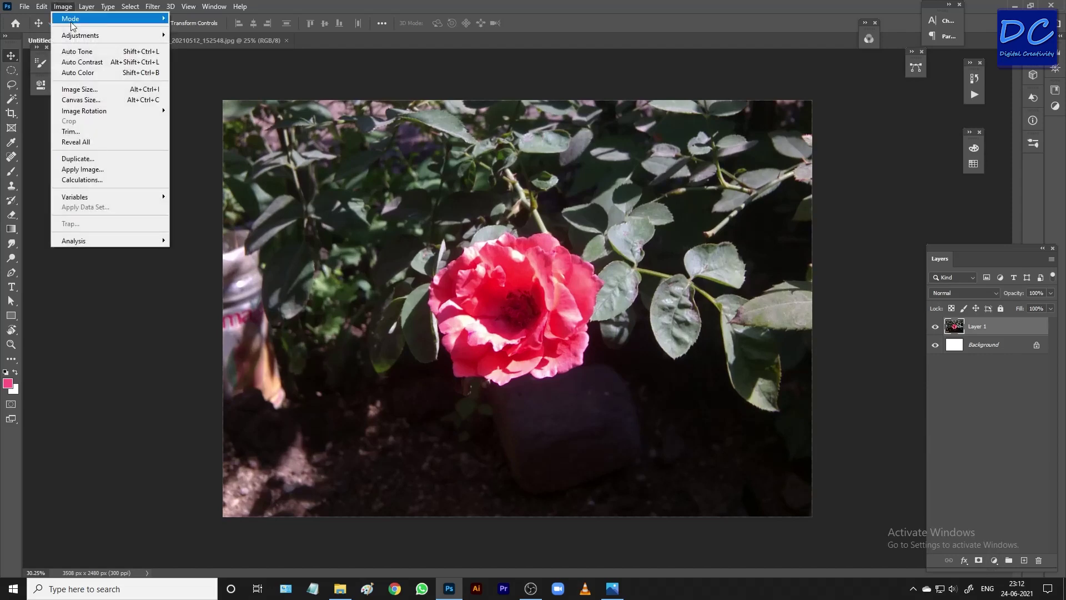
- Open Hue/Saturation, move the dialog lower, and raise the Reds saturation
{"action": "left_click", "coordinate": [197, 94]}
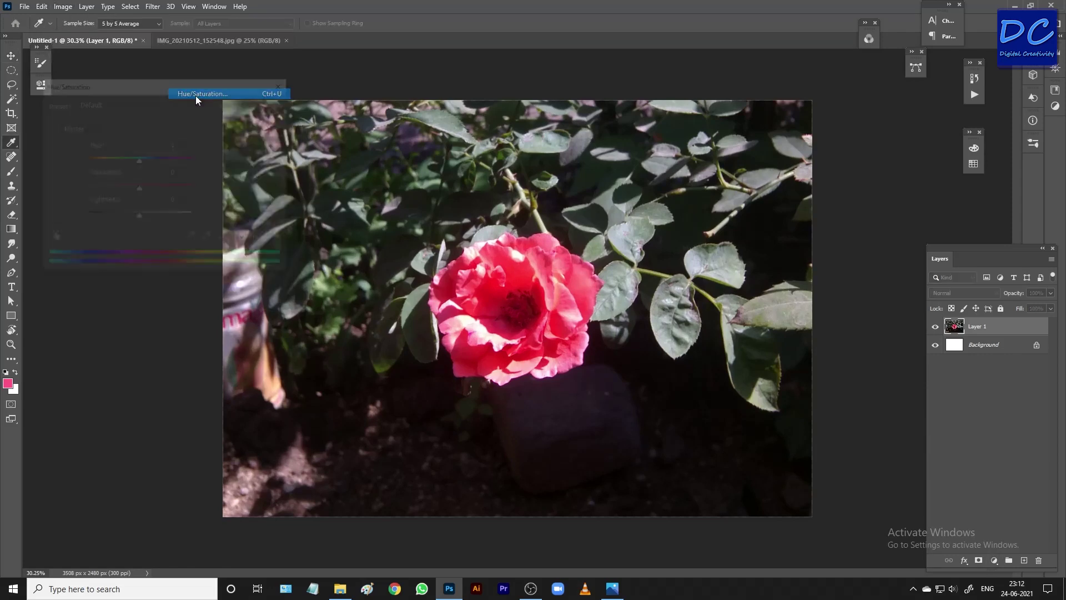
{"action": "left_click_drag", "start_coordinate": [153, 88], "coordinate": [175, 188]}
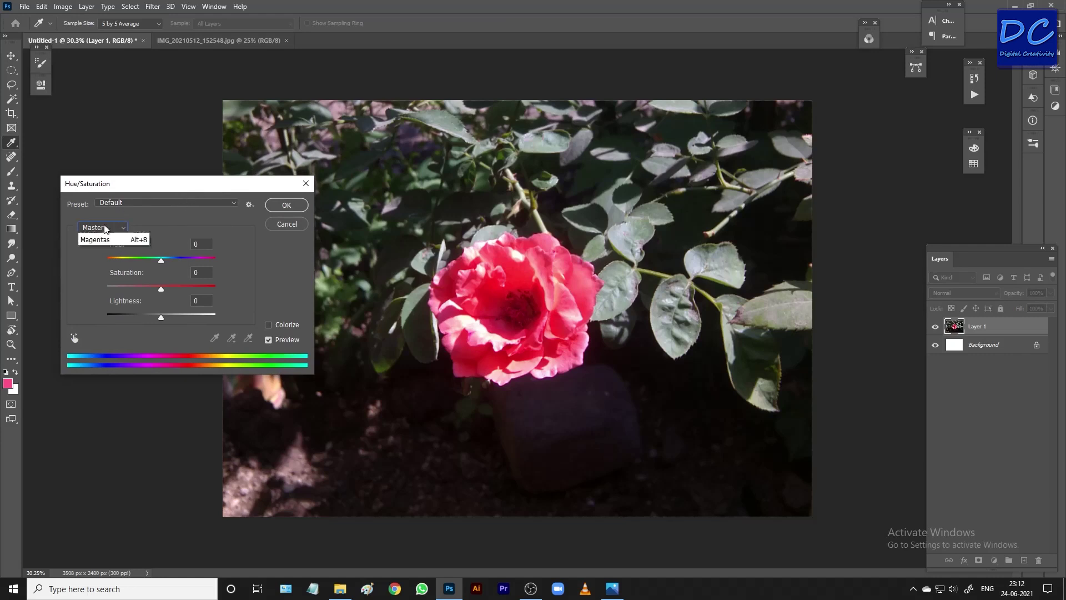
{"action": "left_click", "coordinate": [104, 227]}
{"action": "left_click", "coordinate": [102, 239]}
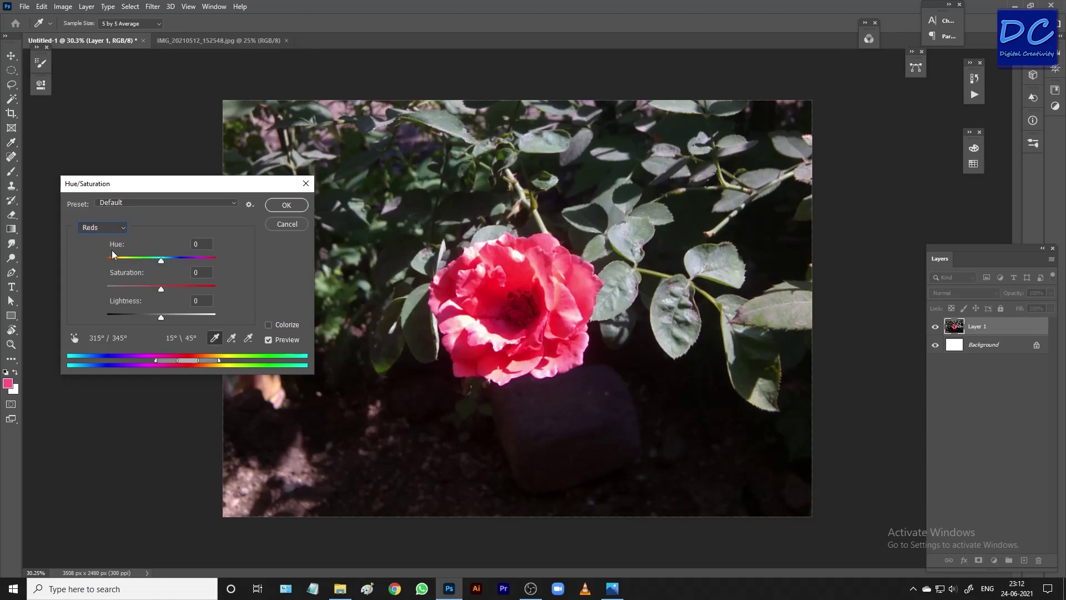
{"action": "left_click_drag", "start_coordinate": [161, 289], "coordinate": [179, 289]}
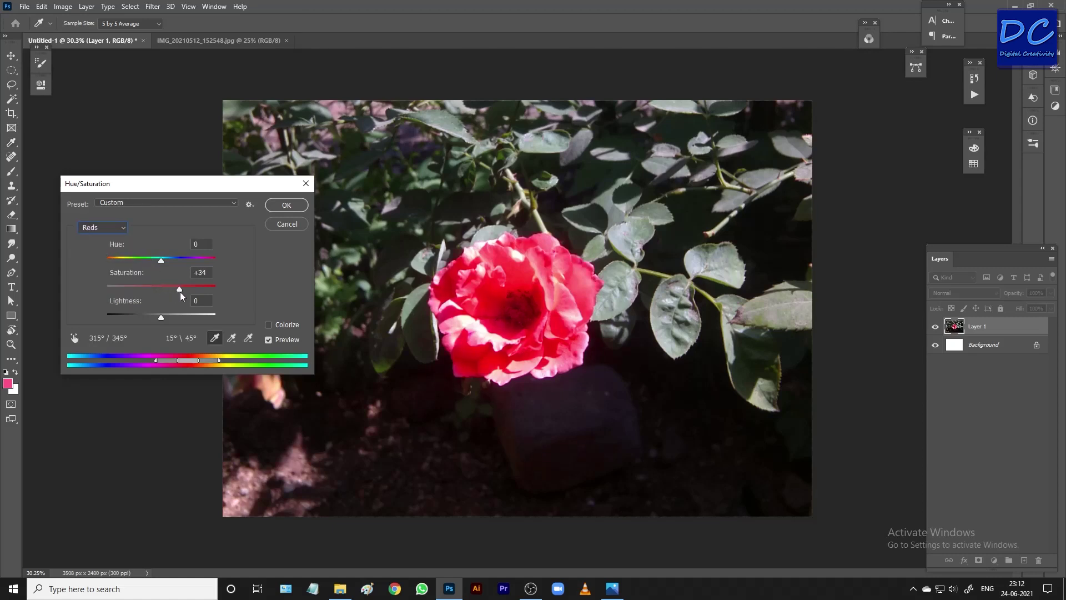
- Raise the saturation of the Yellows and Greens ranges
{"action": "left_click", "coordinate": [110, 228]}
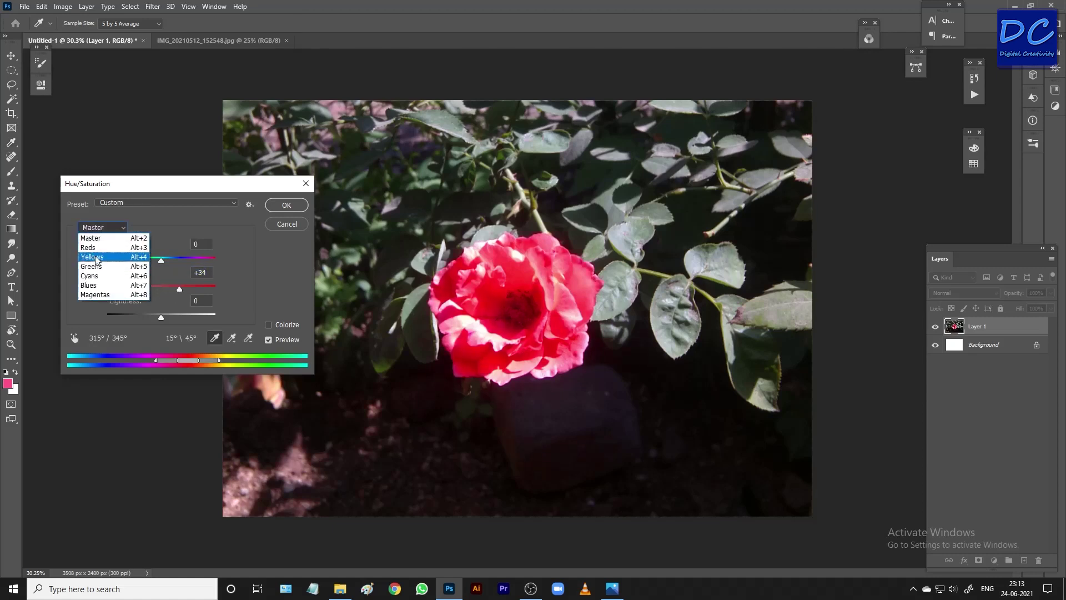
{"action": "left_click", "coordinate": [92, 257]}
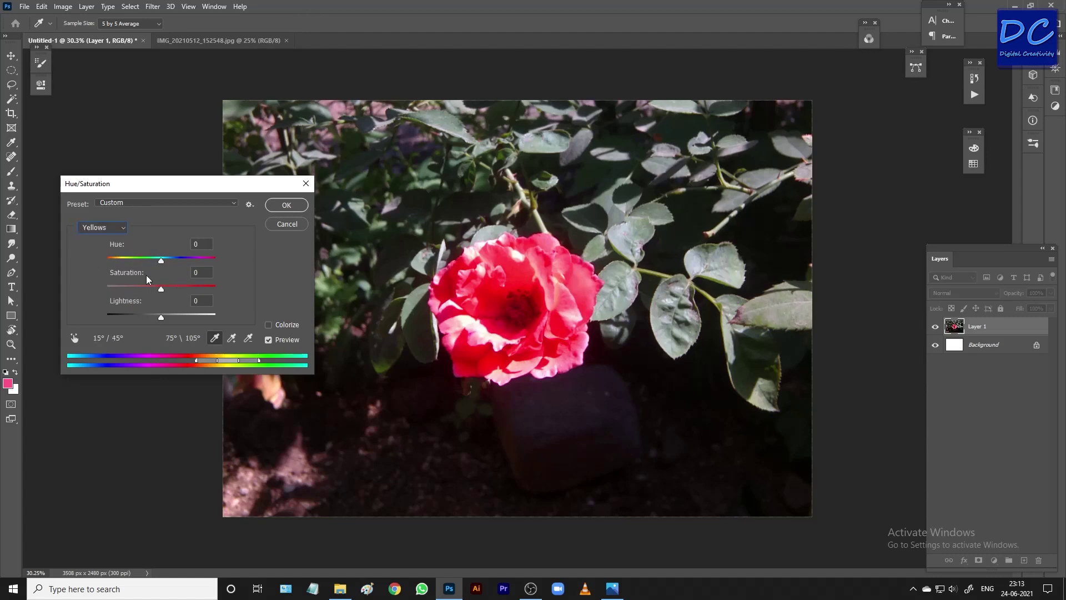
{"action": "mouse_move", "coordinate": [160, 289]}
{"action": "left_mouse_down"}
{"action": "mouse_move", "coordinate": [130, 290]}
{"action": "mouse_move", "coordinate": [216, 289]}
{"action": "mouse_move", "coordinate": [122, 289]}
{"action": "mouse_move", "coordinate": [187, 296]}
{"action": "mouse_move", "coordinate": [172, 290]}
{"action": "left_mouse_up"}
{"action": "left_click", "coordinate": [112, 234]}
{"action": "left_click", "coordinate": [148, 273]}
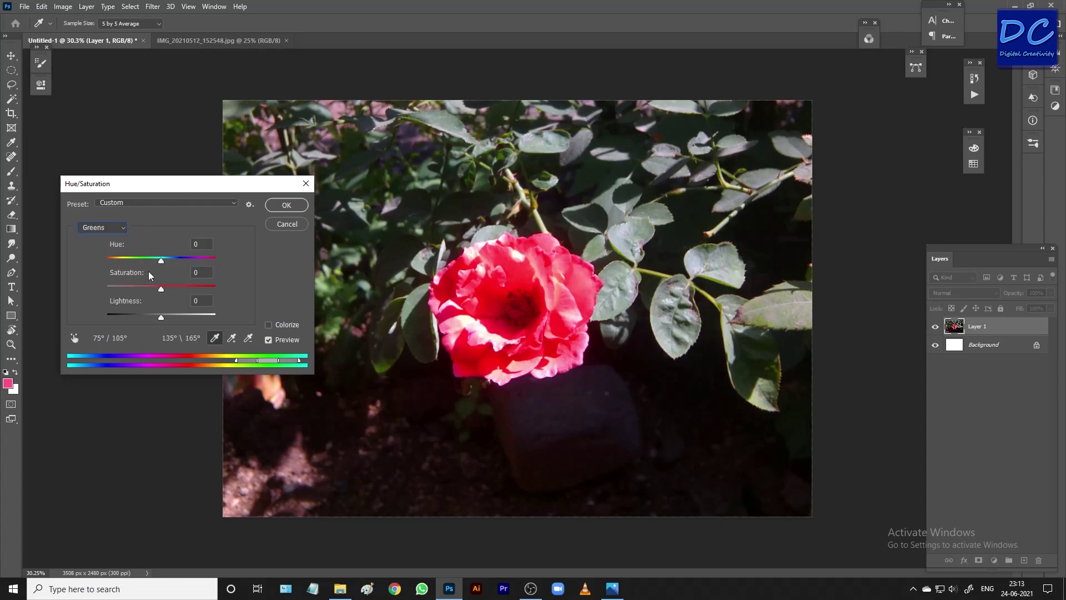
{"action": "mouse_move", "coordinate": [164, 292]}
{"action": "left_mouse_down"}
{"action": "mouse_move", "coordinate": [210, 292]}
{"action": "mouse_move", "coordinate": [146, 294]}
{"action": "mouse_move", "coordinate": [202, 290]}
{"action": "mouse_move", "coordinate": [183, 291]}
{"action": "left_mouse_up"}
- Adjust the saturation of the Cyans and Blues ranges
{"action": "left_click", "coordinate": [105, 233]}
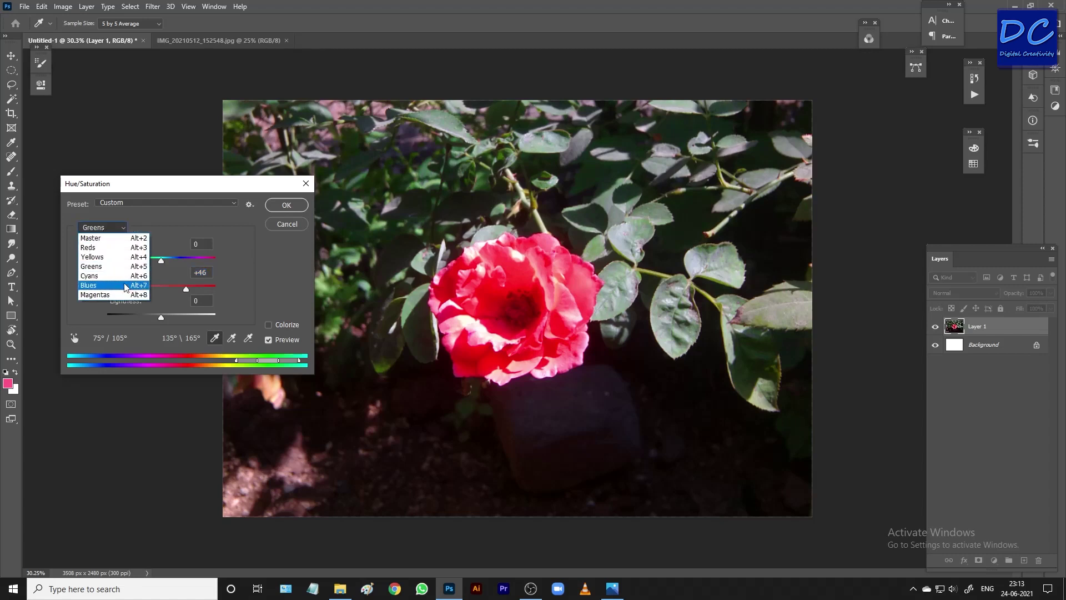
{"action": "left_click", "coordinate": [111, 276]}
{"action": "mouse_move", "coordinate": [161, 289]}
{"action": "left_mouse_down"}
{"action": "mouse_move", "coordinate": [186, 289]}
{"action": "mouse_move", "coordinate": [179, 303]}
{"action": "left_mouse_up"}
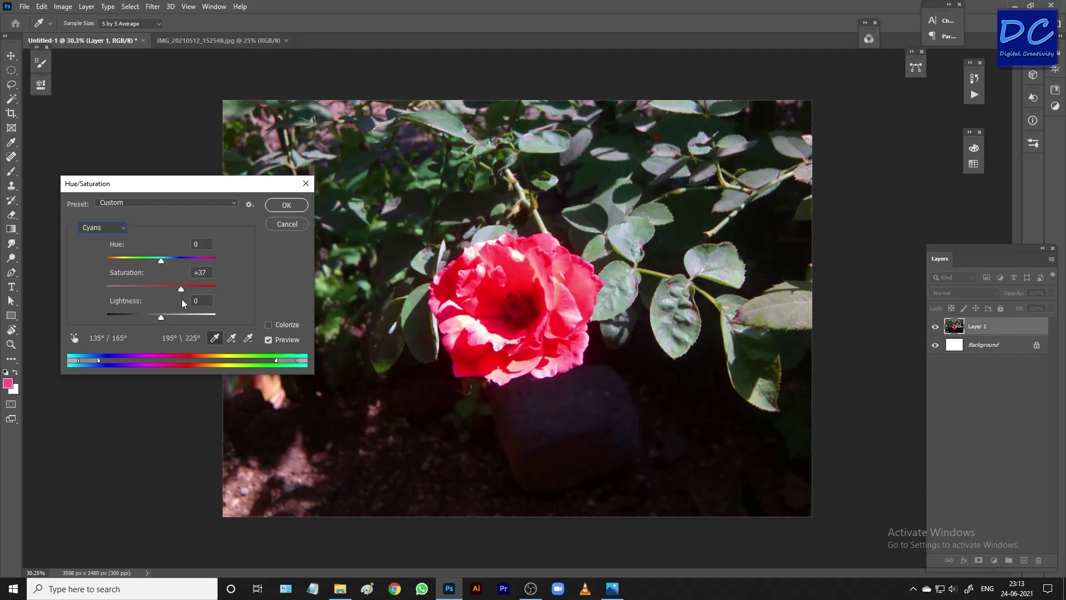
{"action": "left_click", "coordinate": [103, 227]}
{"action": "left_click", "coordinate": [141, 286]}
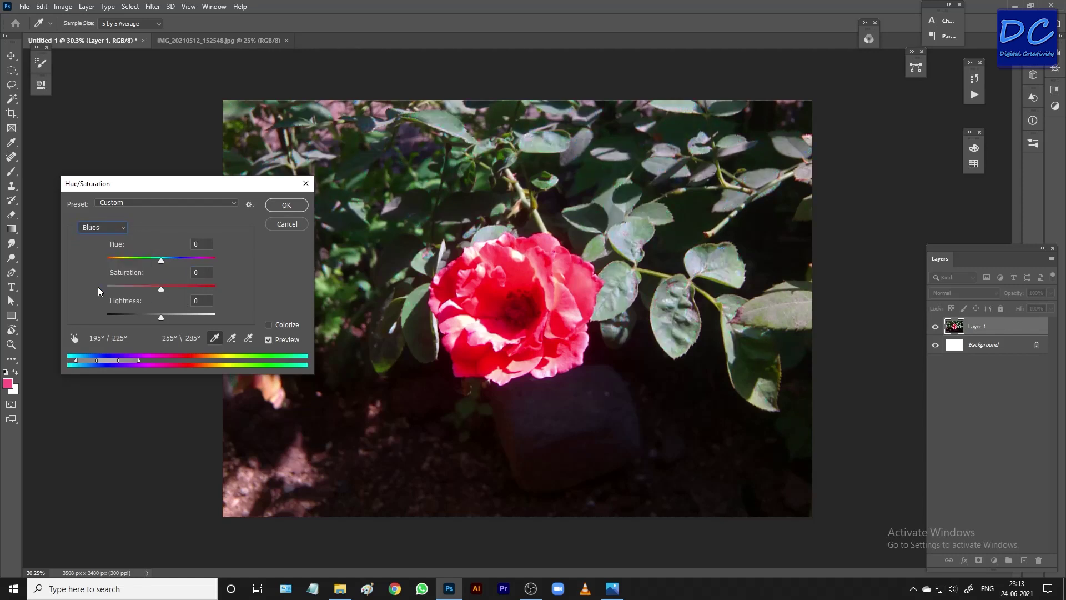
{"action": "mouse_move", "coordinate": [165, 286]}
{"action": "left_mouse_down"}
{"action": "mouse_move", "coordinate": [204, 294]}
{"action": "mouse_move", "coordinate": [127, 294]}
{"action": "mouse_move", "coordinate": [153, 290]}
{"action": "left_mouse_up"}
- Nudge the Magentas saturation up and apply the Hue/Saturation adjustment
{"action": "left_click", "coordinate": [103, 228]}
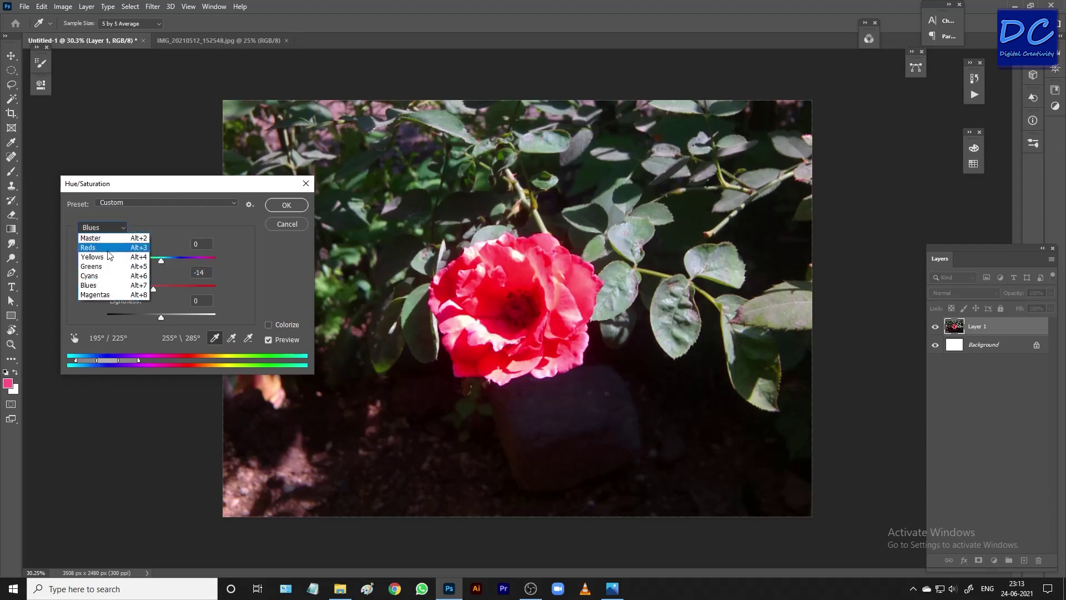
{"action": "left_click", "coordinate": [111, 295]}
{"action": "mouse_move", "coordinate": [161, 290]}
{"action": "left_mouse_down"}
{"action": "mouse_move", "coordinate": [206, 290]}
{"action": "mouse_move", "coordinate": [130, 291]}
{"action": "mouse_move", "coordinate": [181, 291]}
{"action": "mouse_move", "coordinate": [136, 292]}
{"action": "mouse_move", "coordinate": [162, 290]}
{"action": "left_mouse_up"}
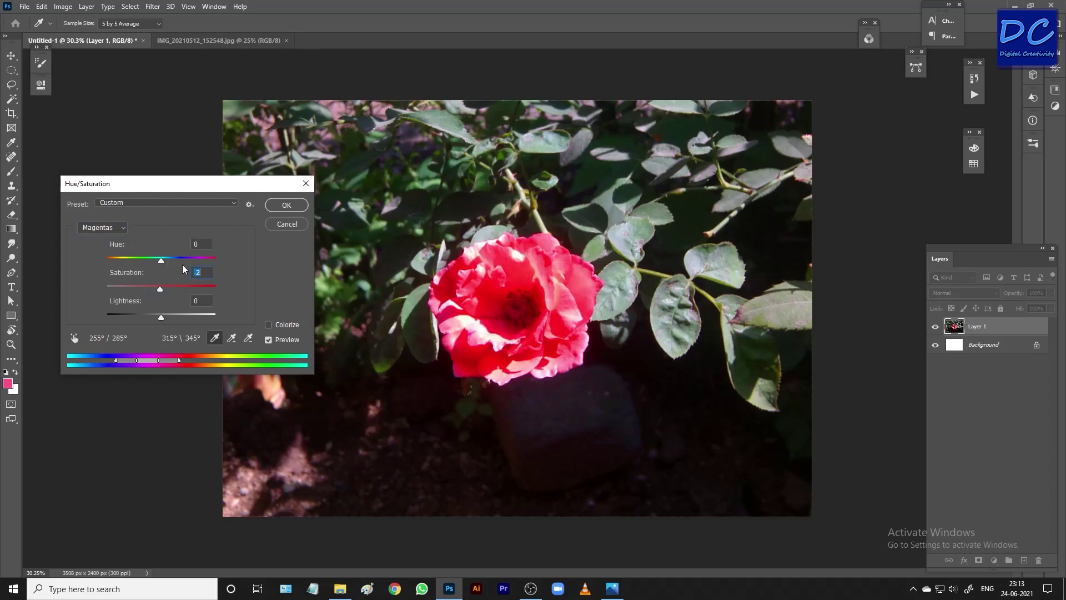
{"action": "left_click", "coordinate": [282, 207]}
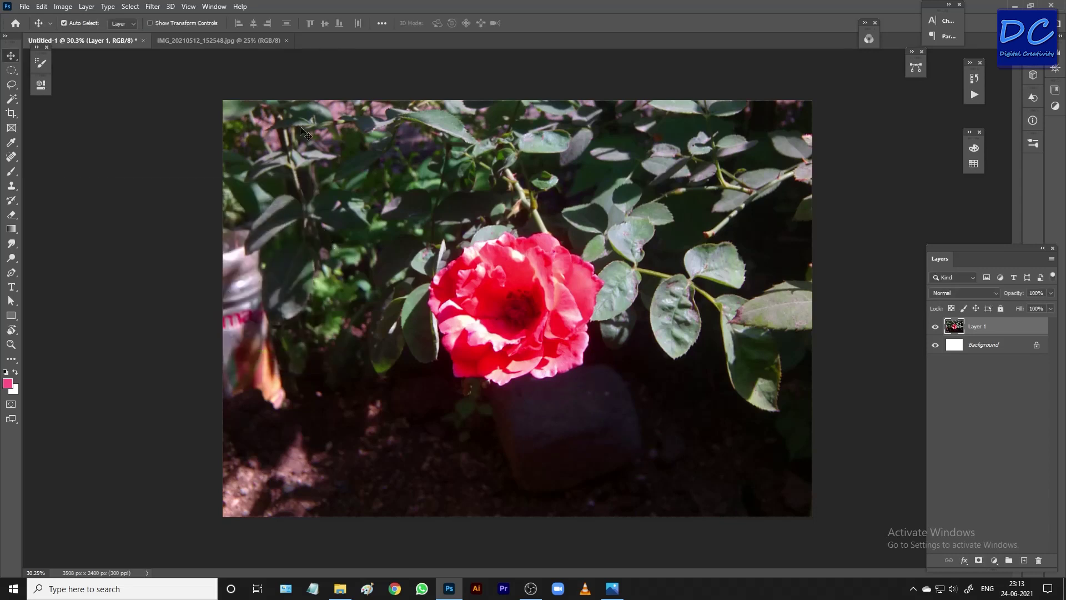
{"action": "left_click", "coordinate": [64, 6]}
{"action": "mouse_move", "coordinate": [80, 35]}
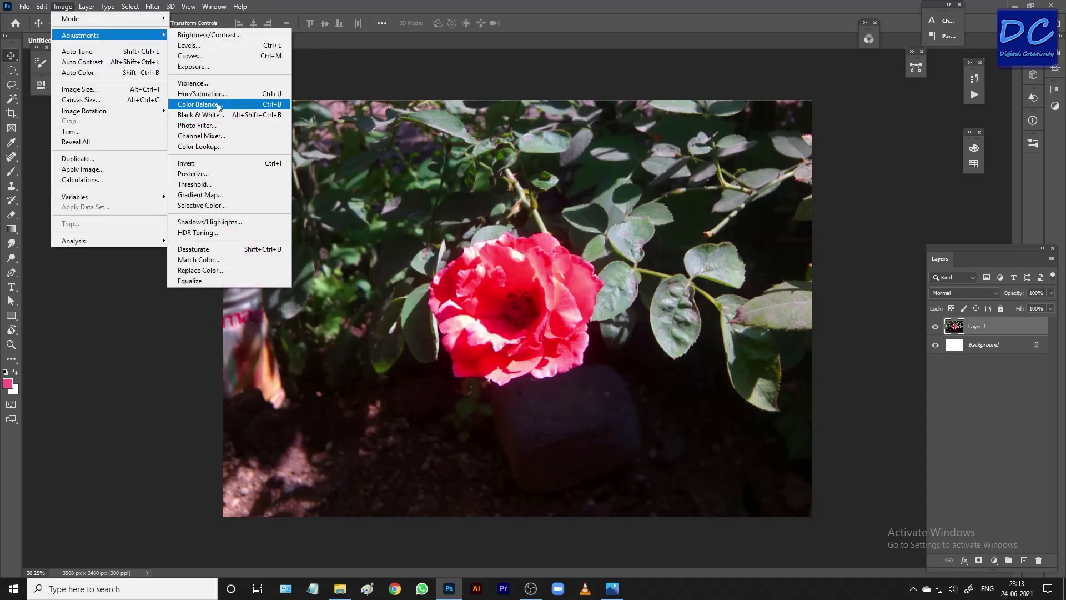
- Open Color Balance and shift the midtones toward green
{"action": "left_click", "coordinate": [211, 104]}
{"action": "left_click_drag", "start_coordinate": [148, 228], "coordinate": [181, 230]}
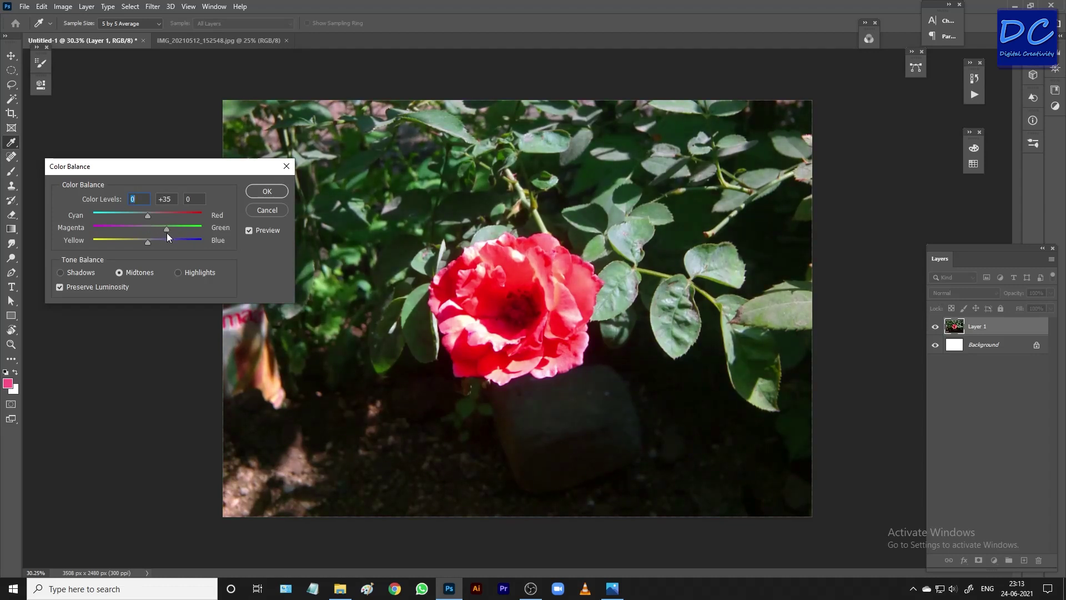
{"action": "key", "text": "Tab"}
- Shift the highlights toward cyan and magenta and apply the color balance
{"action": "left_click", "coordinate": [178, 273]}
{"action": "mouse_move", "coordinate": [148, 215]}
{"action": "left_mouse_down"}
{"action": "mouse_move", "coordinate": [181, 215]}
{"action": "mouse_move", "coordinate": [155, 222]}
{"action": "left_mouse_up"}
{"action": "left_click_drag", "start_coordinate": [143, 227], "coordinate": [135, 229]}
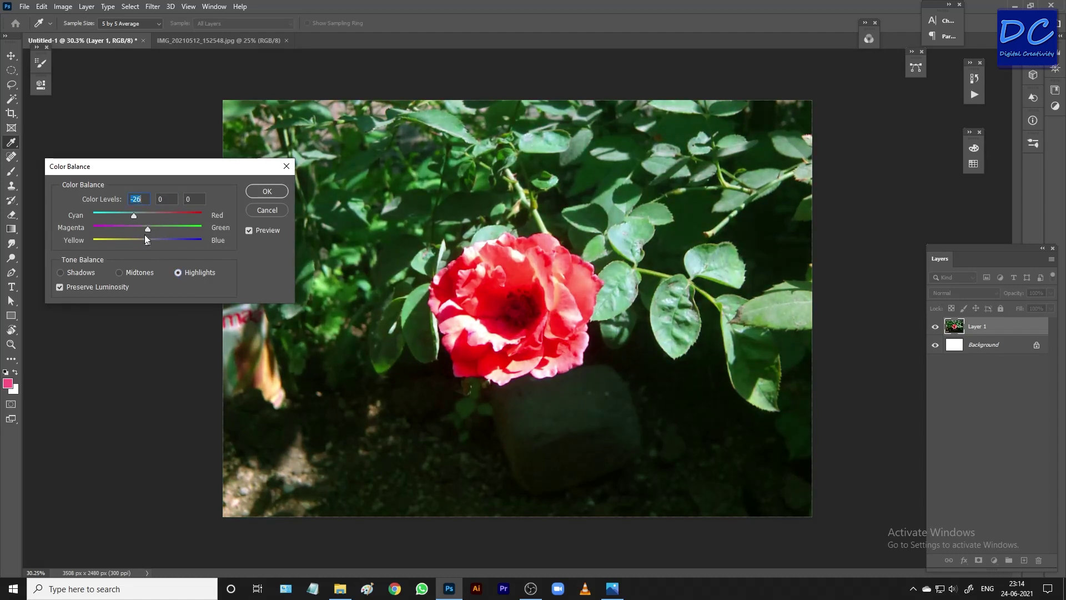
{"action": "mouse_move", "coordinate": [146, 231]}
{"action": "left_mouse_down"}
{"action": "mouse_move", "coordinate": [119, 231]}
{"action": "mouse_move", "coordinate": [165, 231]}
{"action": "mouse_move", "coordinate": [128, 235]}
{"action": "left_mouse_up"}
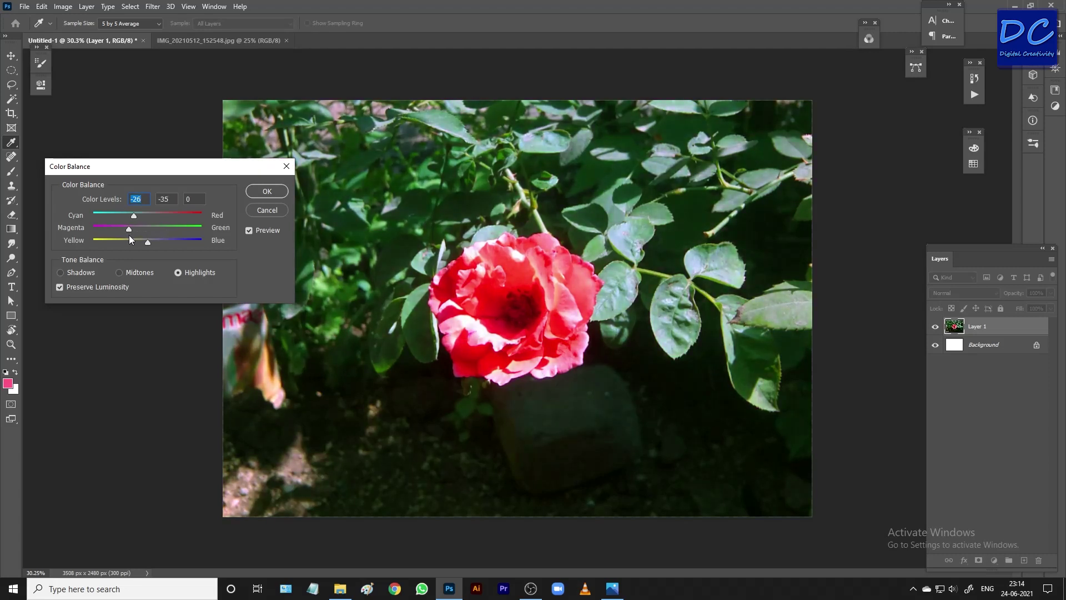
{"action": "left_click", "coordinate": [268, 193]}
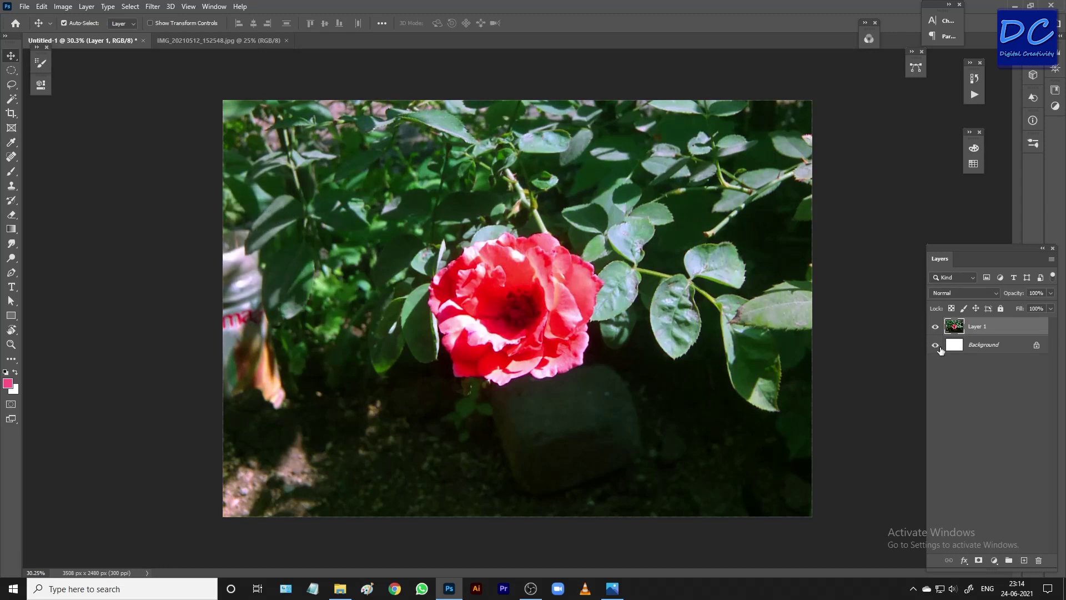
- Add a Solid Color fill layer and set its colour to black
{"action": "scroll", "coordinate": [603, 300], "scroll_direction": "down", "scroll_amount": 1}
{"action": "scroll", "coordinate": [602, 300], "scroll_direction": "down", "scroll_amount": 3}
{"action": "scroll", "coordinate": [602, 301], "scroll_direction": "up", "scroll_amount": 3}
{"action": "scroll", "coordinate": [602, 301], "scroll_direction": "up", "scroll_amount": 1}
{"action": "left_click", "coordinate": [995, 560]}
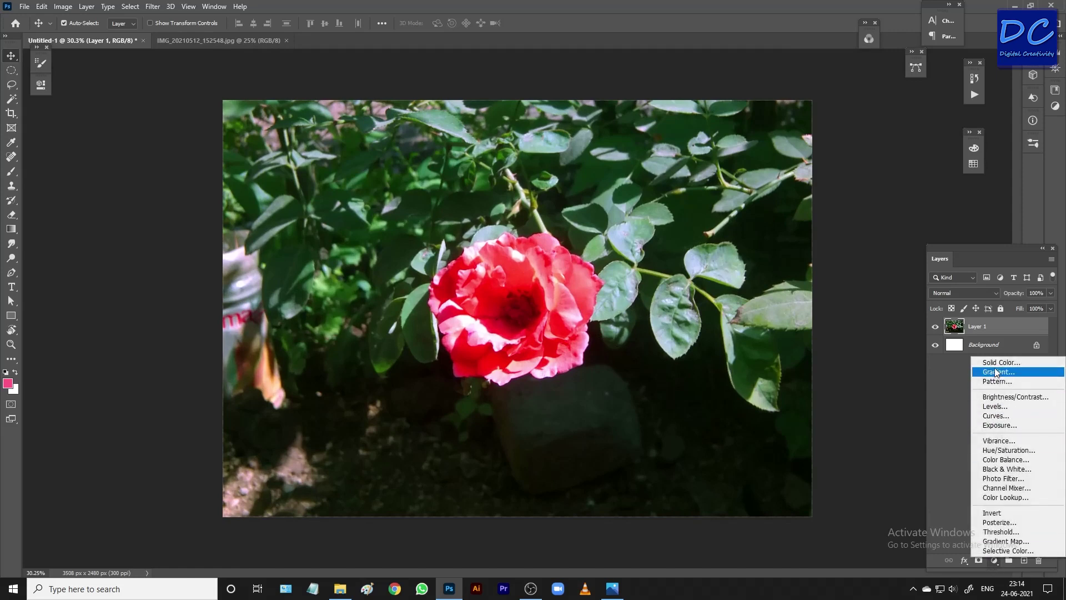
{"action": "left_click", "coordinate": [995, 364]}
{"action": "type", "text": "ff0000"}
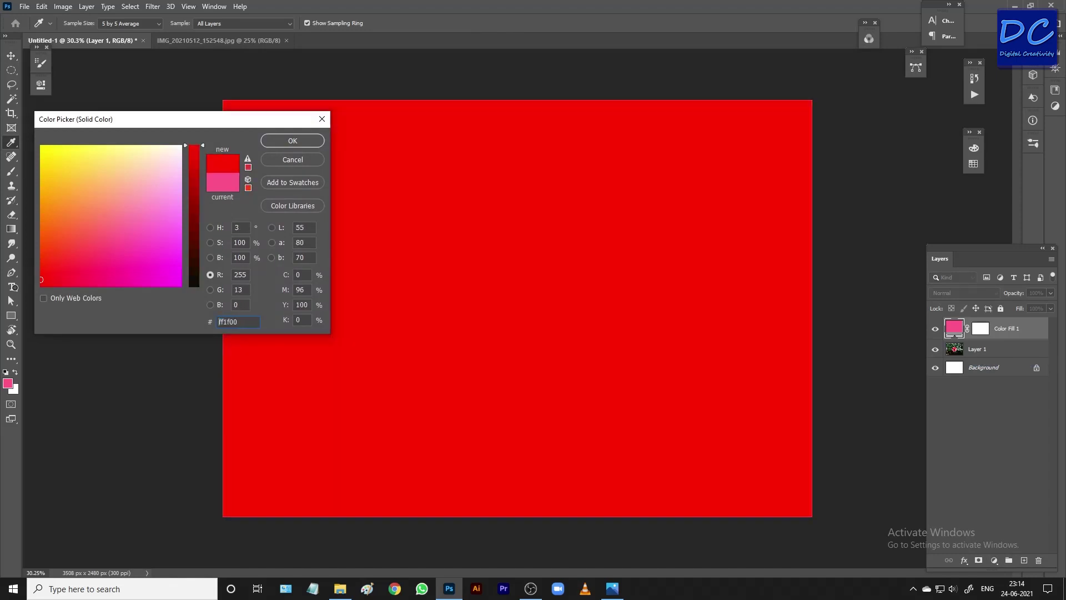
{"action": "left_click_drag", "start_coordinate": [197, 226], "coordinate": [199, 321]}
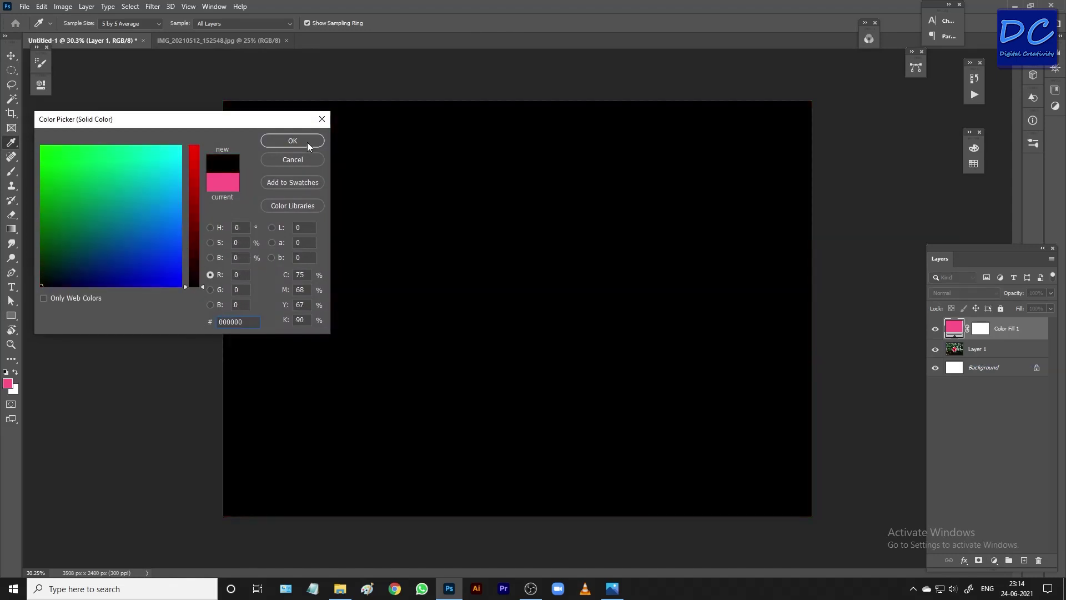
{"action": "left_click", "coordinate": [307, 142]}
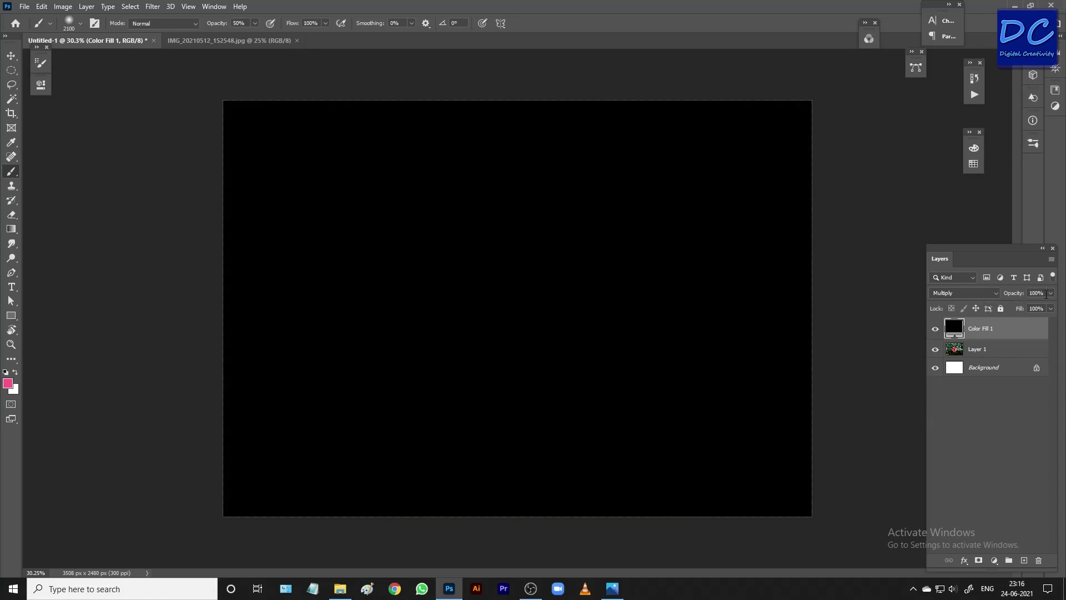
- Set Color Fill 1 to Normal blending at 67% opacity
{"action": "left_click", "coordinate": [971, 294]}
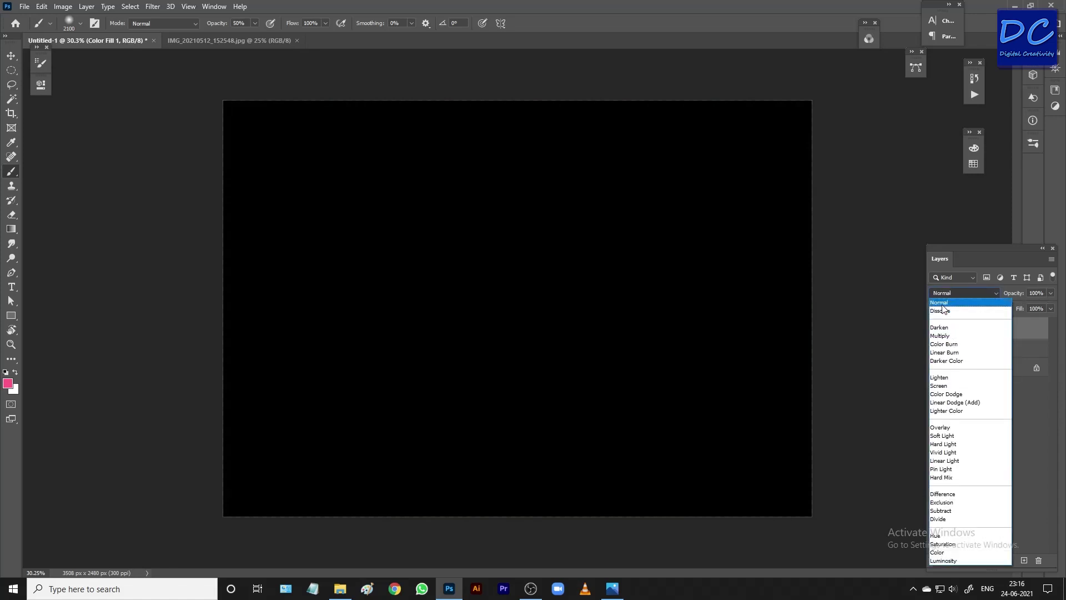
{"action": "left_click", "coordinate": [966, 302]}
{"action": "left_click", "coordinate": [1052, 293]}
{"action": "mouse_move", "coordinate": [1051, 305]}
{"action": "left_mouse_down"}
{"action": "mouse_move", "coordinate": [1010, 307]}
{"action": "mouse_move", "coordinate": [1033, 307]}
{"action": "left_mouse_up"}
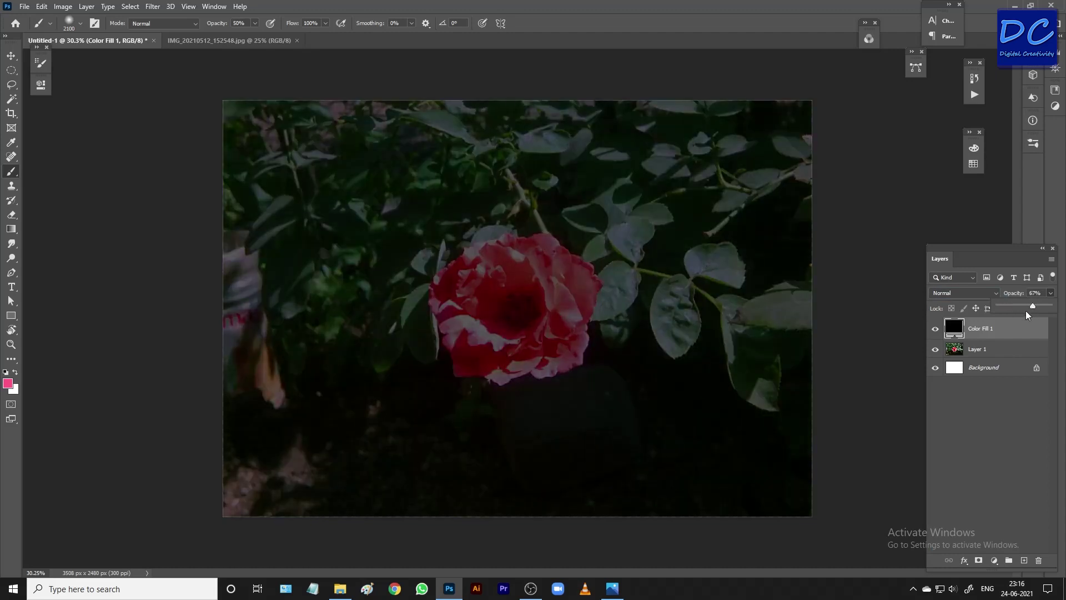
- Add a layer mask to the black fill and paint it clear around the rose
{"action": "left_click", "coordinate": [977, 561]}
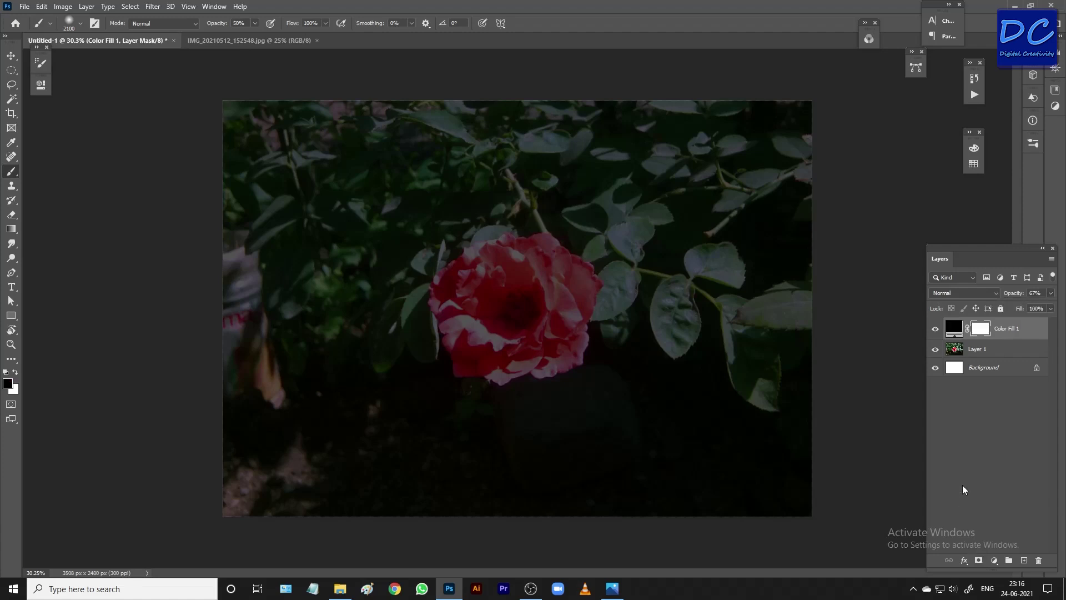
{"action": "left_click", "coordinate": [509, 313]}
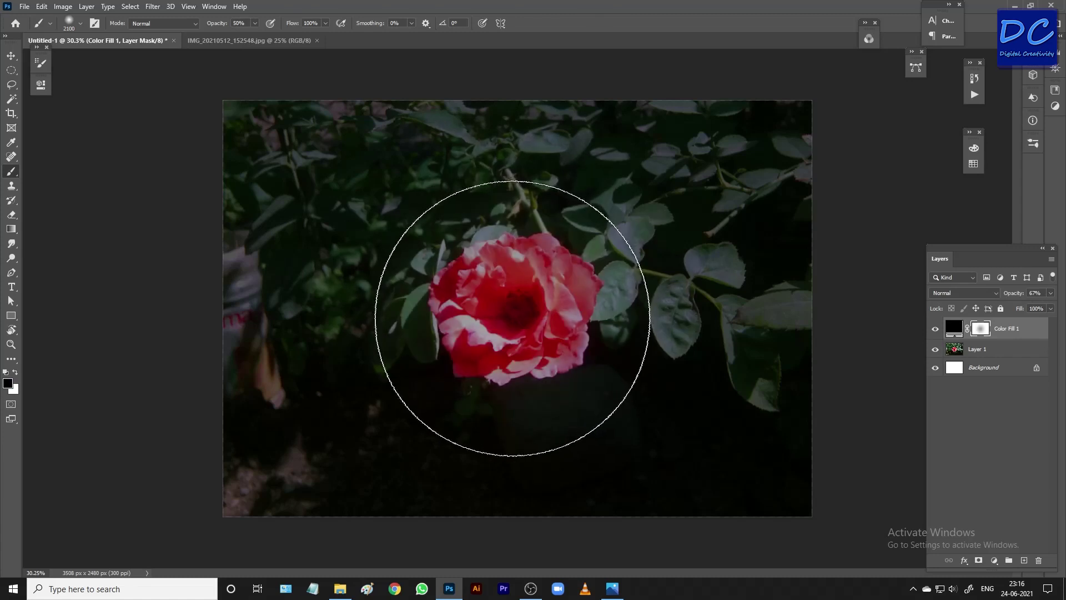
{"action": "left_click", "coordinate": [511, 317]}
{"action": "left_click", "coordinate": [508, 316]}
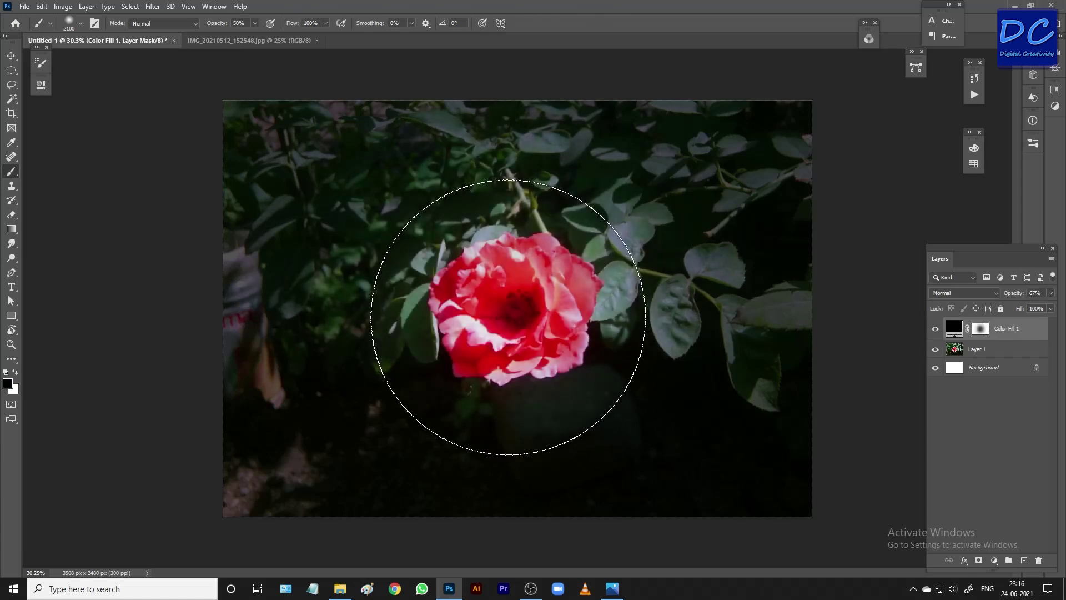
{"action": "left_click", "coordinate": [508, 316]}
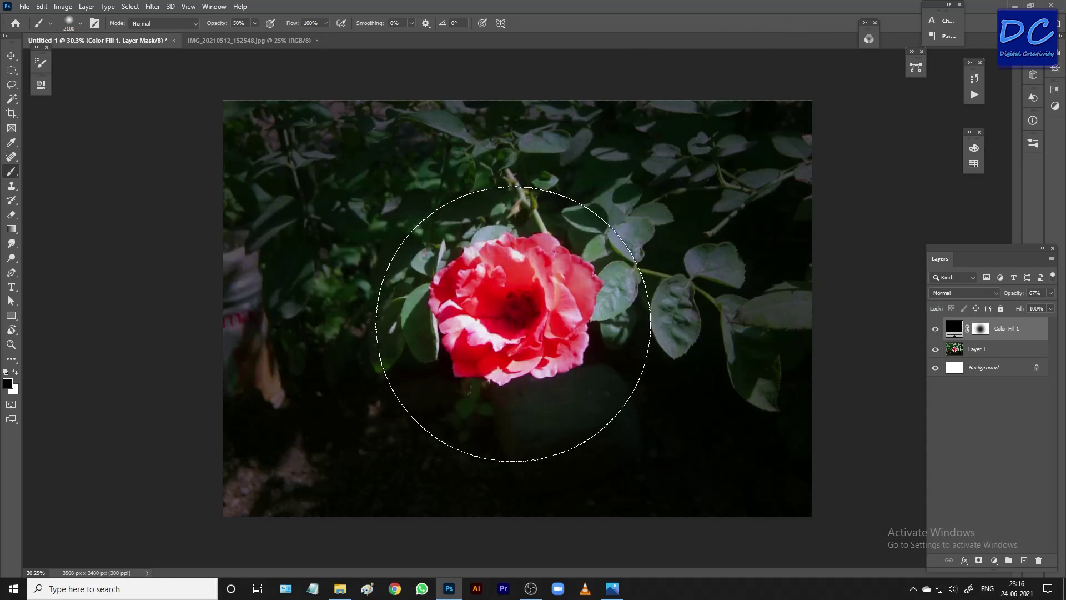
{"action": "key", "text": "ctrl"}
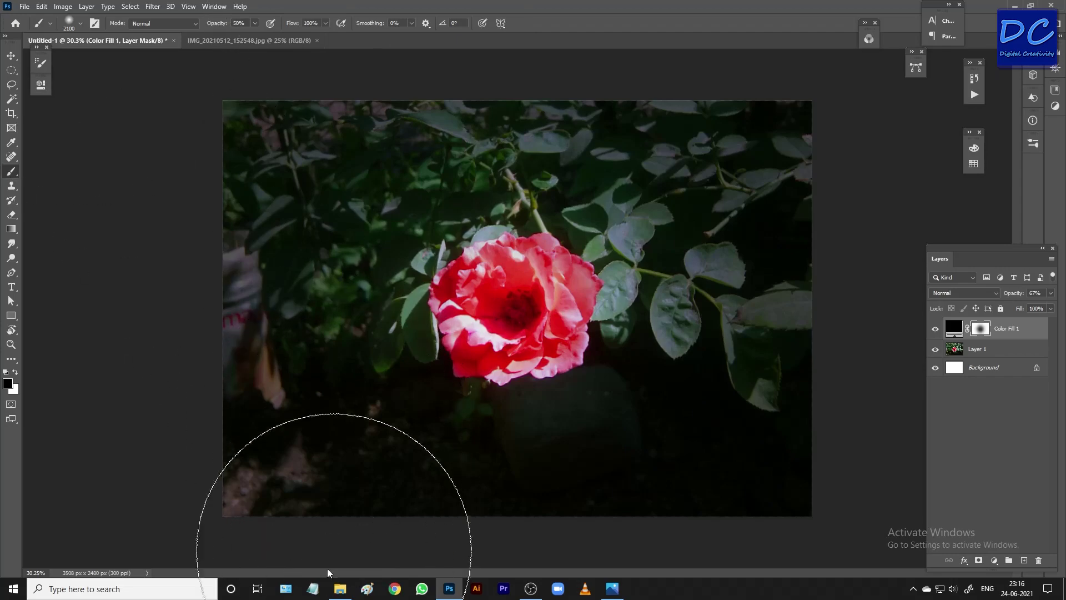
- Drag the glitter image from the Downloads folder into the Photoshop document
{"action": "left_click", "coordinate": [340, 590]}
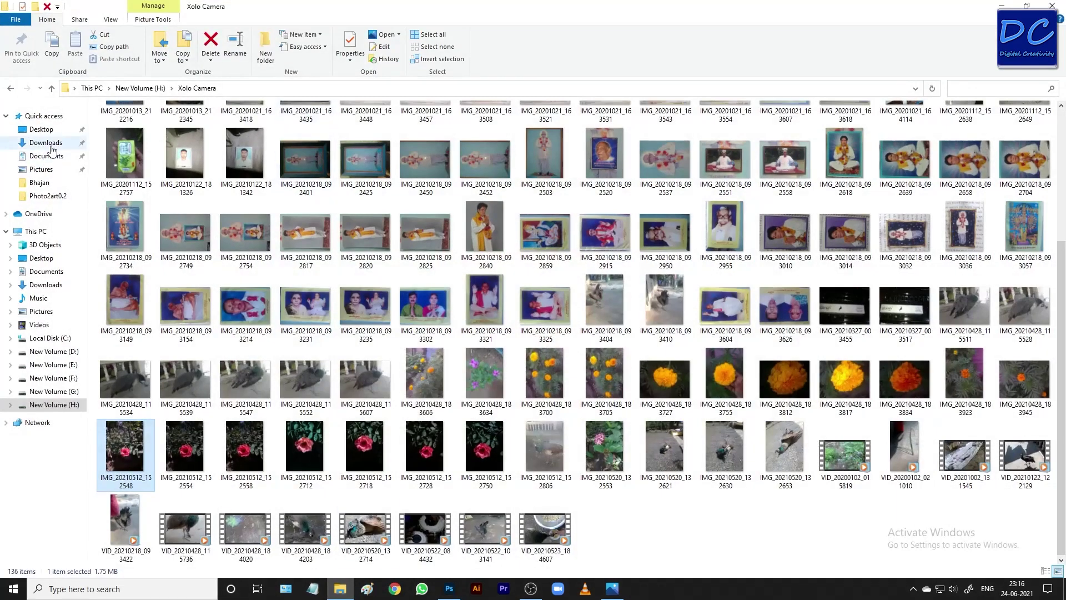
{"action": "left_click", "coordinate": [48, 143]}
{"action": "mouse_move", "coordinate": [152, 155]}
{"action": "left_mouse_down"}
{"action": "mouse_move", "coordinate": [512, 399]}
{"action": "mouse_move", "coordinate": [533, 500]}
{"action": "mouse_move", "coordinate": [450, 589]}
{"action": "mouse_move", "coordinate": [511, 324]}
{"action": "left_mouse_up"}
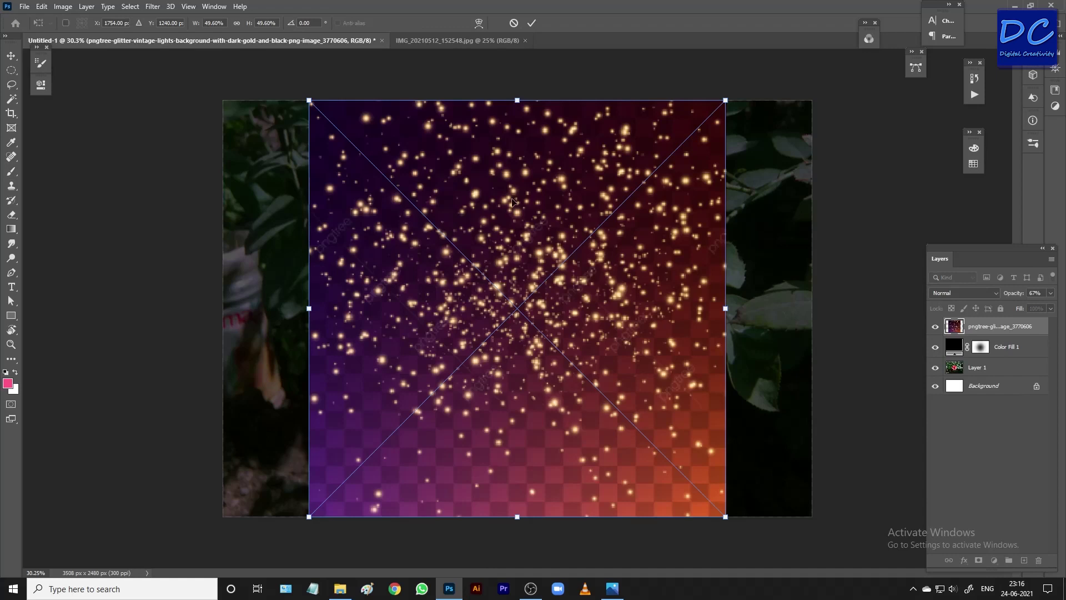
- Commit the placed glitter image, rasterize the layer, and set its blend mode to Color Dodge
{"action": "left_click", "coordinate": [532, 23]}
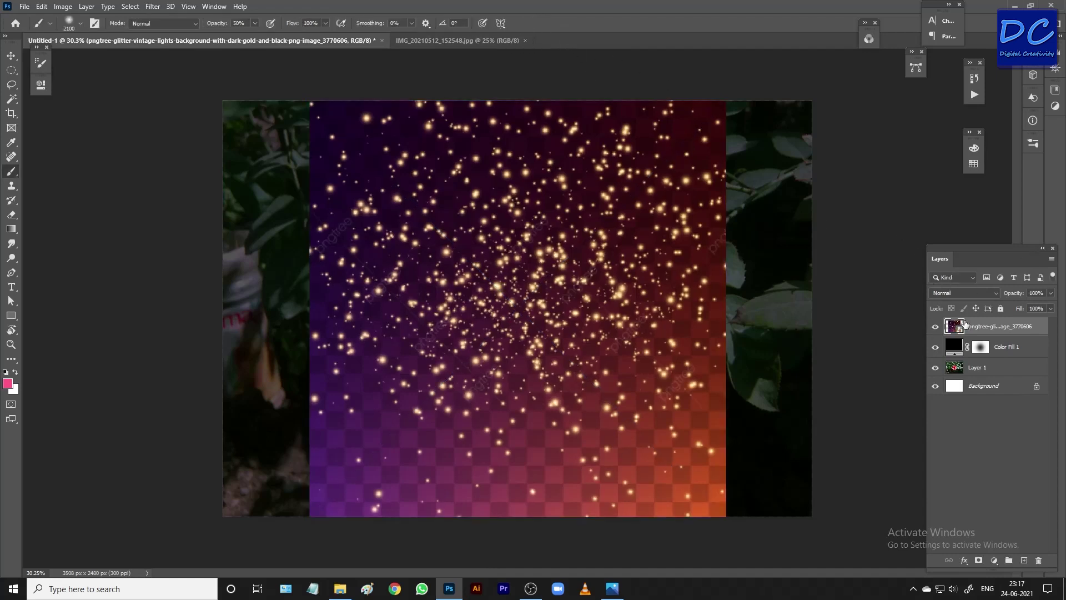
{"action": "right_click", "coordinate": [971, 317]}
{"action": "left_click", "coordinate": [946, 301]}
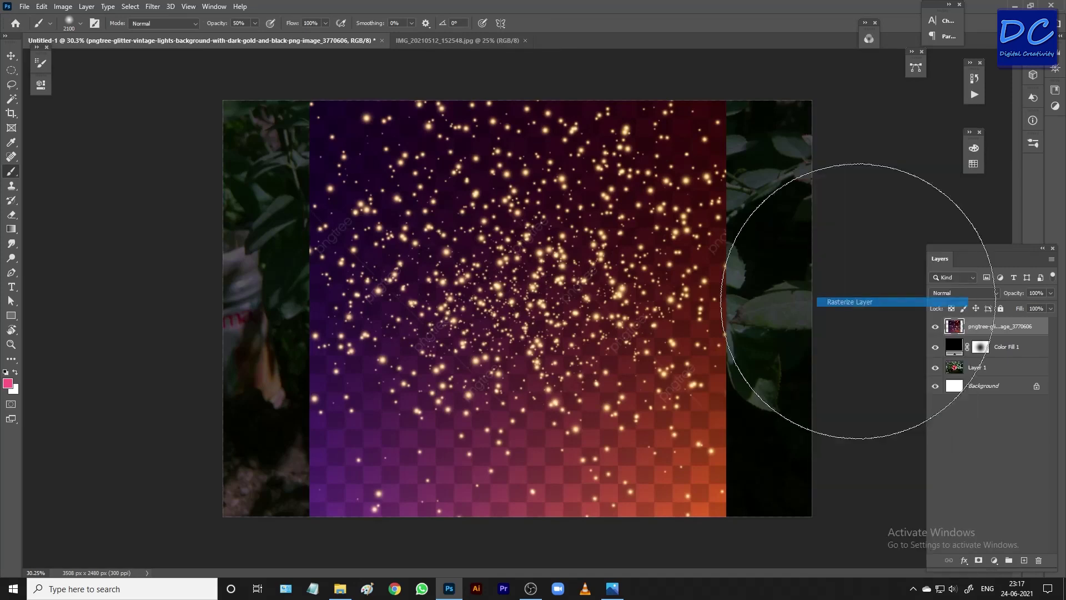
{"action": "left_click", "coordinate": [947, 295]}
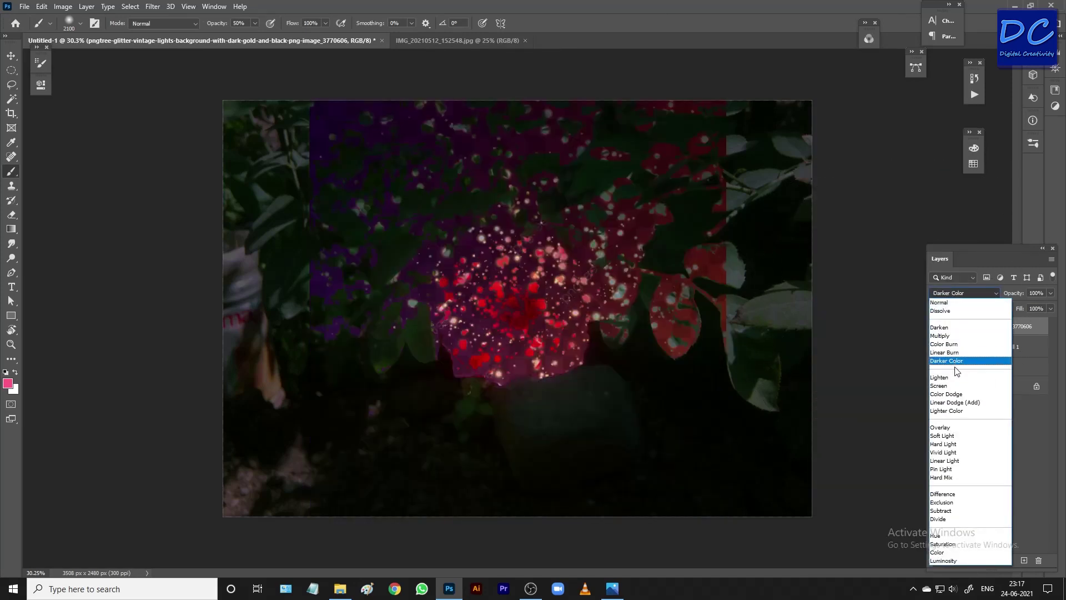
{"action": "left_click", "coordinate": [956, 396]}
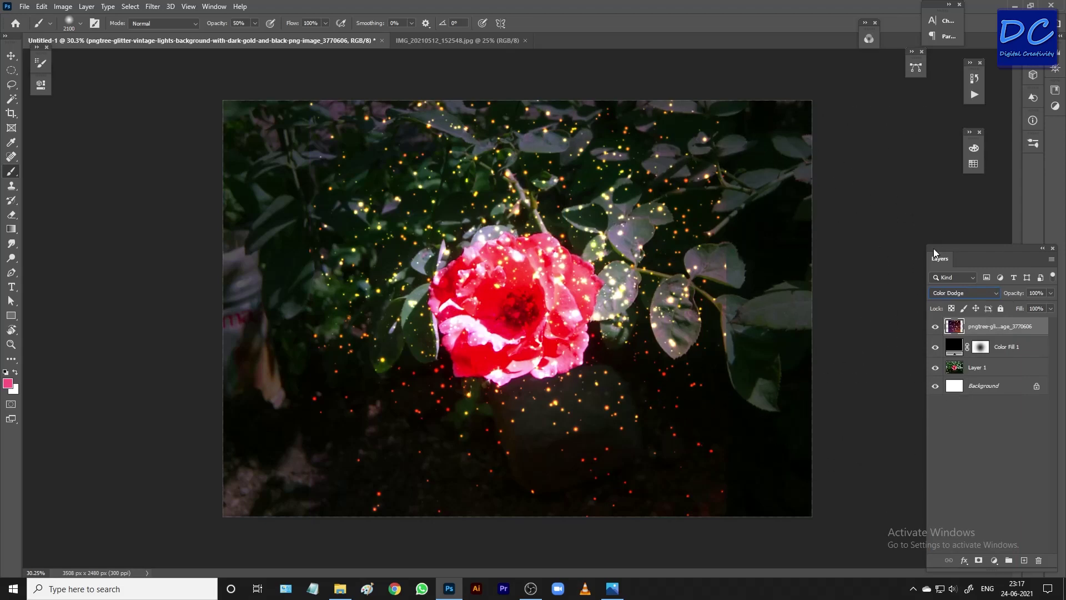
{"action": "key", "text": "ctrl+t"}
- Rotate the glitter layer about 40°, scale it down, and centre it over the rose
{"action": "left_click_drag", "start_coordinate": [733, 90], "coordinate": [793, 288]}
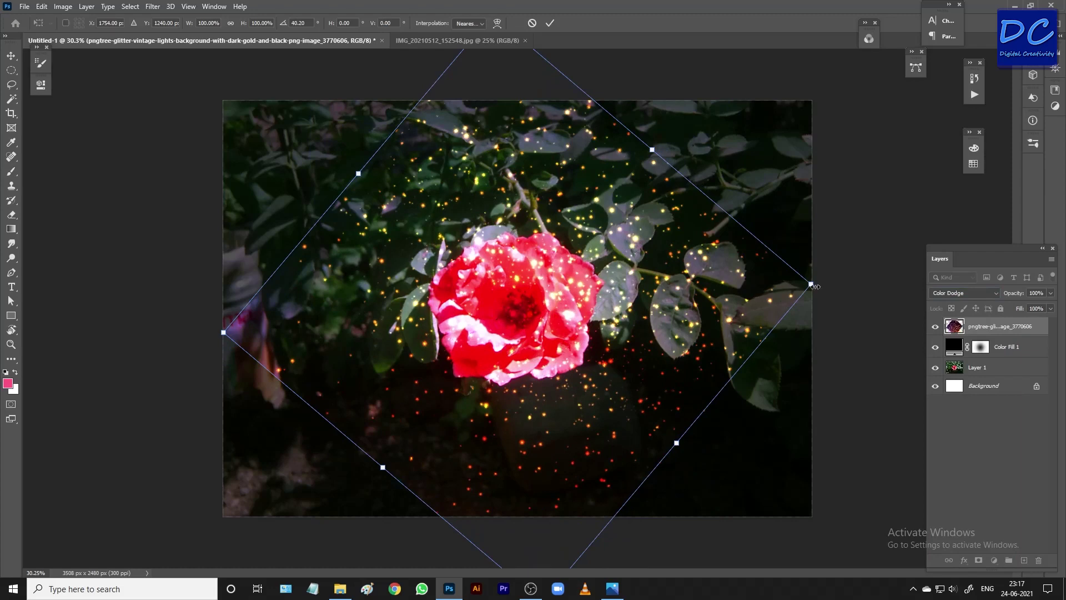
{"action": "mouse_move", "coordinate": [812, 285]}
{"action": "left_mouse_down"}
{"action": "mouse_move", "coordinate": [660, 302]}
{"action": "mouse_move", "coordinate": [773, 285]}
{"action": "mouse_move", "coordinate": [681, 294]}
{"action": "left_mouse_up"}
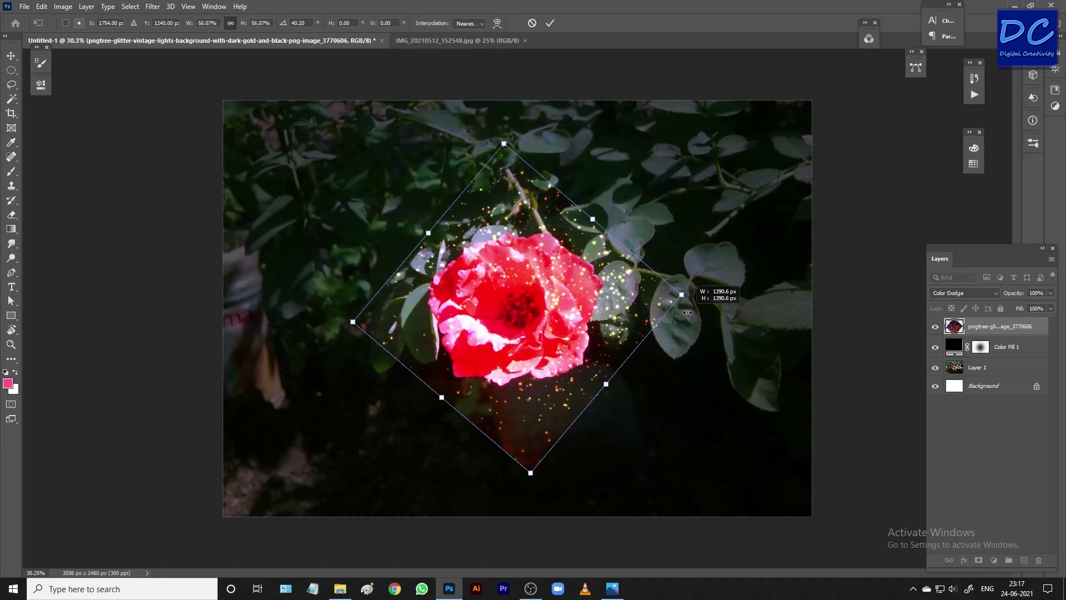
{"action": "mouse_move", "coordinate": [640, 324]}
{"action": "left_mouse_down"}
{"action": "mouse_move", "coordinate": [782, 245]}
{"action": "mouse_move", "coordinate": [634, 326]}
{"action": "left_mouse_up"}
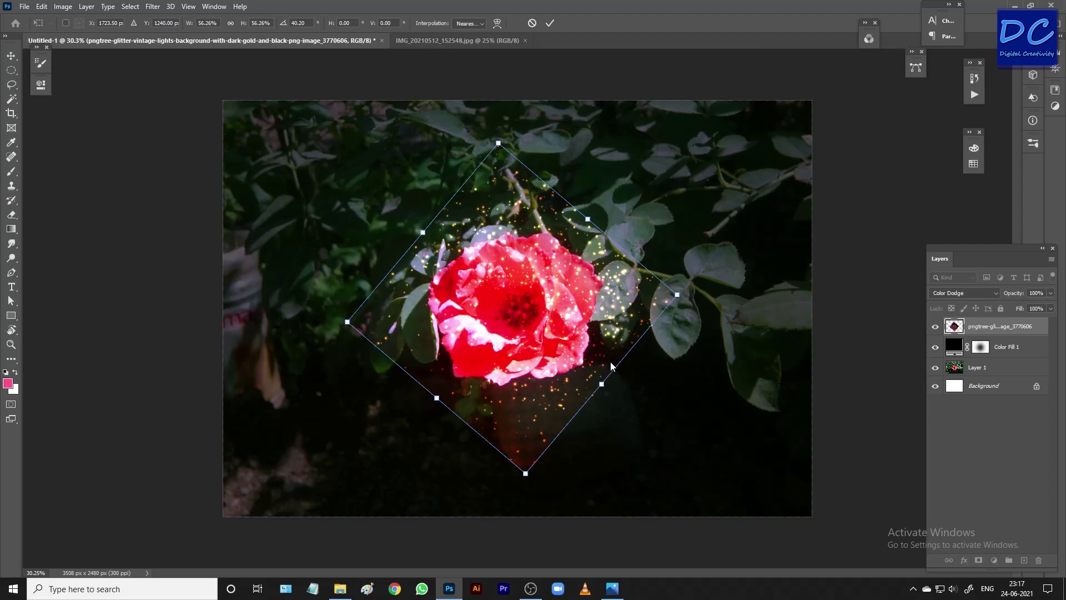
{"action": "left_click_drag", "start_coordinate": [678, 295], "coordinate": [706, 291]}
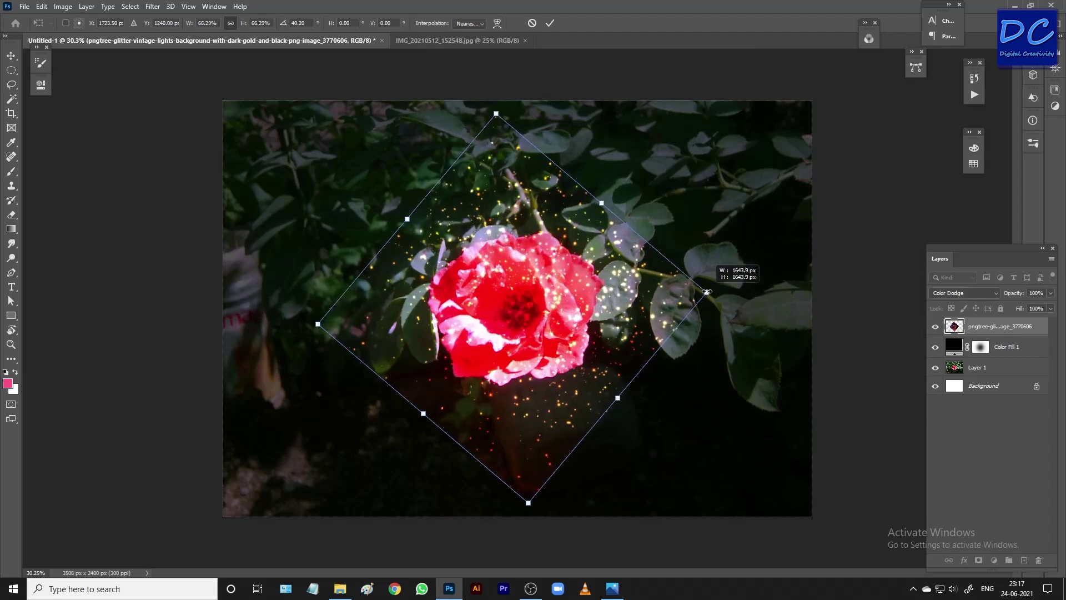
{"action": "left_click", "coordinate": [550, 22]}
{"action": "key", "text": "b"}
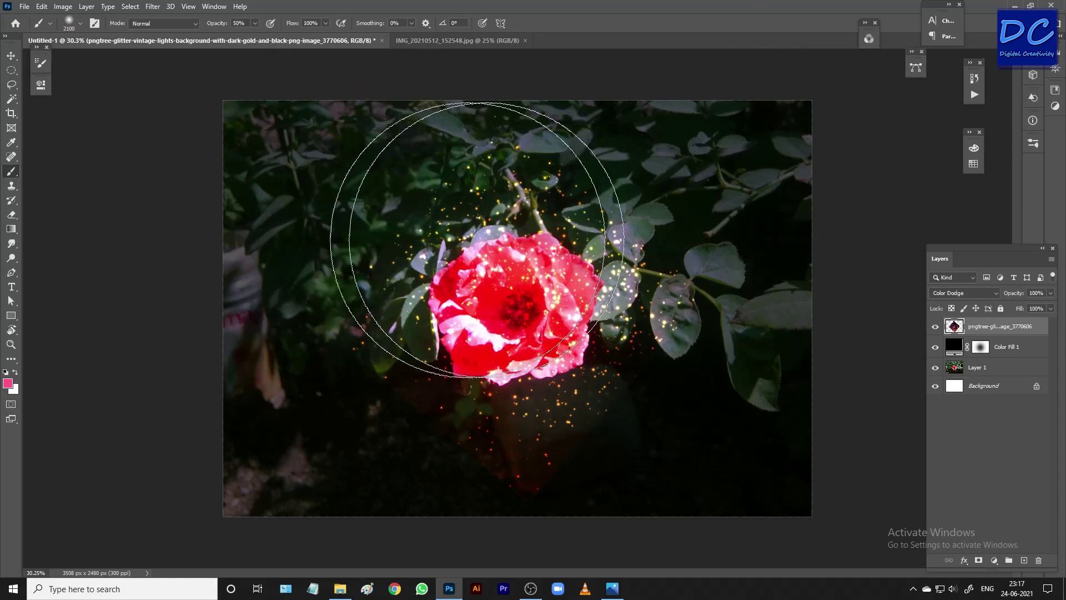
- Mask the glitter layer, painting out sparkles over the top leaves and below the rose
{"action": "left_click", "coordinate": [977, 561]}
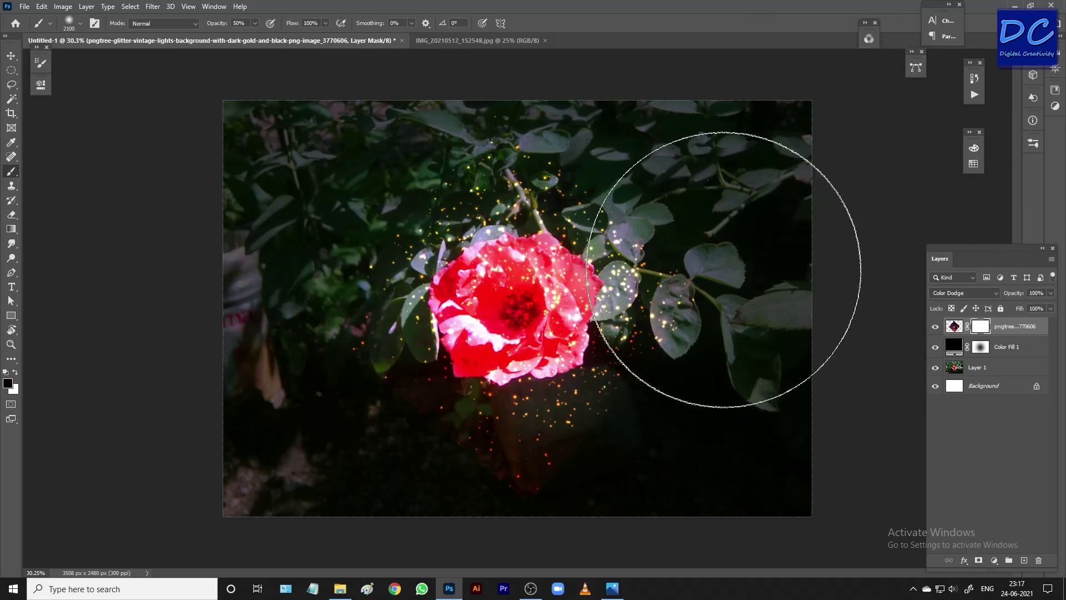
{"action": "key", "text": "bracketleft"}
{"action": "key", "text": "bracketleft"}
{"action": "key", "text": "bracketleft"}
{"action": "key", "text": "bracketleft"}
{"action": "key", "text": "bracketleft"}
{"action": "key", "text": "bracketleft"}
{"action": "key", "text": "bracketleft"}
{"action": "key", "text": "bracketleft"}
{"action": "key", "text": "bracketleft"}
{"action": "key", "text": "bracketleft"}
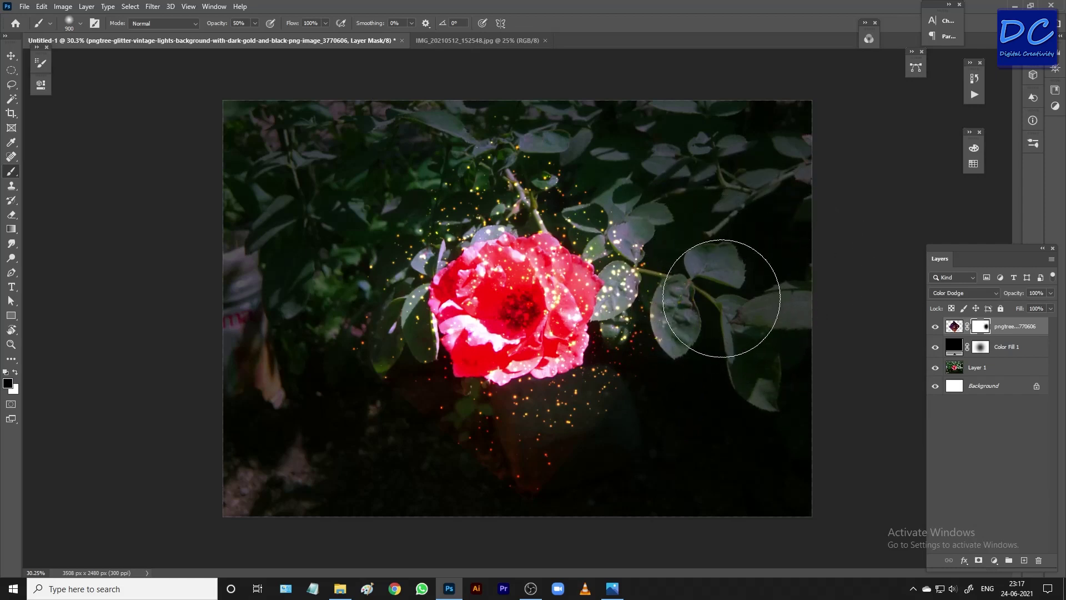
{"action": "key", "text": "bracketleft"}
{"action": "key", "text": "bracketleft"}
{"action": "key", "text": "bracketleft"}
{"action": "mouse_move", "coordinate": [468, 131]}
{"action": "left_mouse_down"}
{"action": "mouse_move", "coordinate": [485, 149]}
{"action": "mouse_move", "coordinate": [381, 238]}
{"action": "mouse_move", "coordinate": [428, 166]}
{"action": "mouse_move", "coordinate": [595, 191]}
{"action": "mouse_move", "coordinate": [662, 307]}
{"action": "left_mouse_up"}
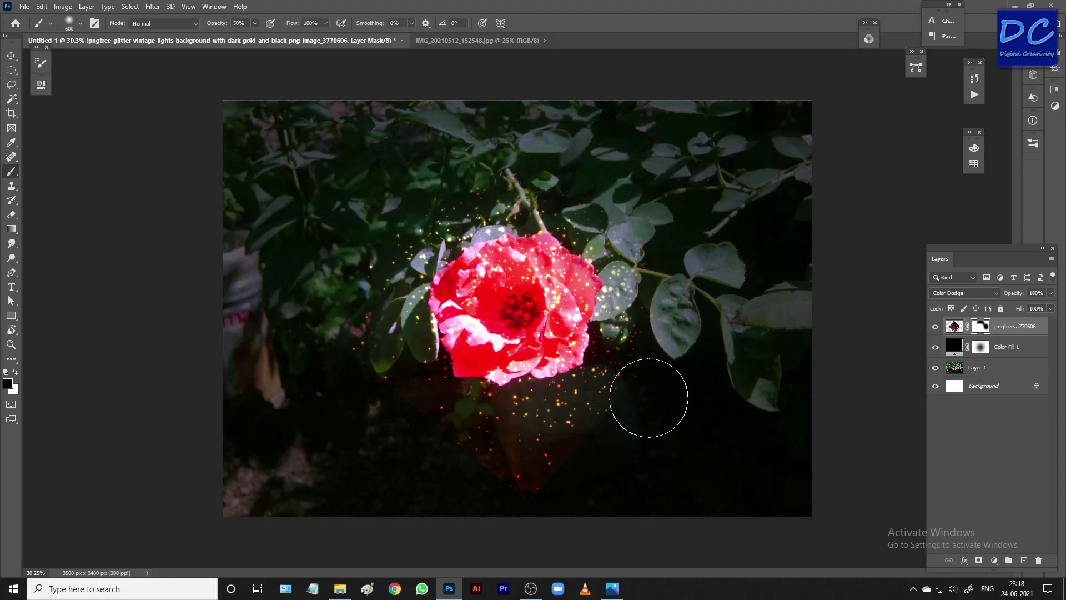
{"action": "mouse_move", "coordinate": [561, 424]}
{"action": "left_mouse_down"}
{"action": "mouse_move", "coordinate": [507, 437]}
{"action": "mouse_move", "coordinate": [459, 411]}
{"action": "mouse_move", "coordinate": [583, 454]}
{"action": "mouse_move", "coordinate": [420, 399]}
{"action": "mouse_move", "coordinate": [376, 340]}
{"action": "mouse_move", "coordinate": [428, 162]}
{"action": "mouse_move", "coordinate": [376, 257]}
{"action": "mouse_move", "coordinate": [400, 349]}
{"action": "mouse_move", "coordinate": [398, 204]}
{"action": "mouse_move", "coordinate": [582, 189]}
{"action": "mouse_move", "coordinate": [609, 204]}
{"action": "mouse_move", "coordinate": [659, 330]}
{"action": "mouse_move", "coordinate": [597, 421]}
{"action": "mouse_move", "coordinate": [485, 411]}
{"action": "mouse_move", "coordinate": [456, 236]}
{"action": "left_mouse_up"}
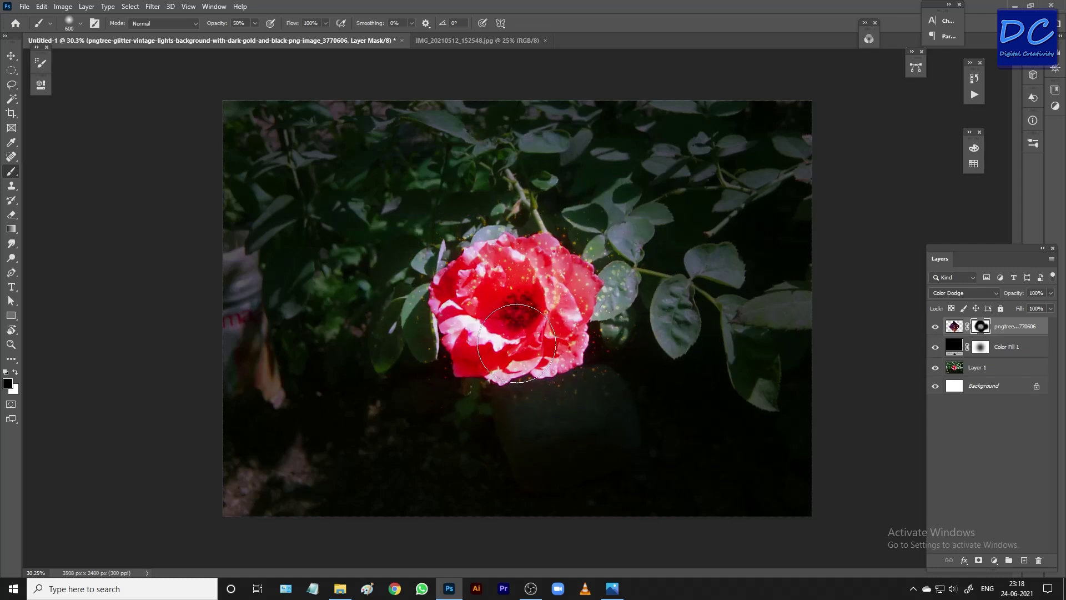
{"action": "key", "text": "ctrl"}
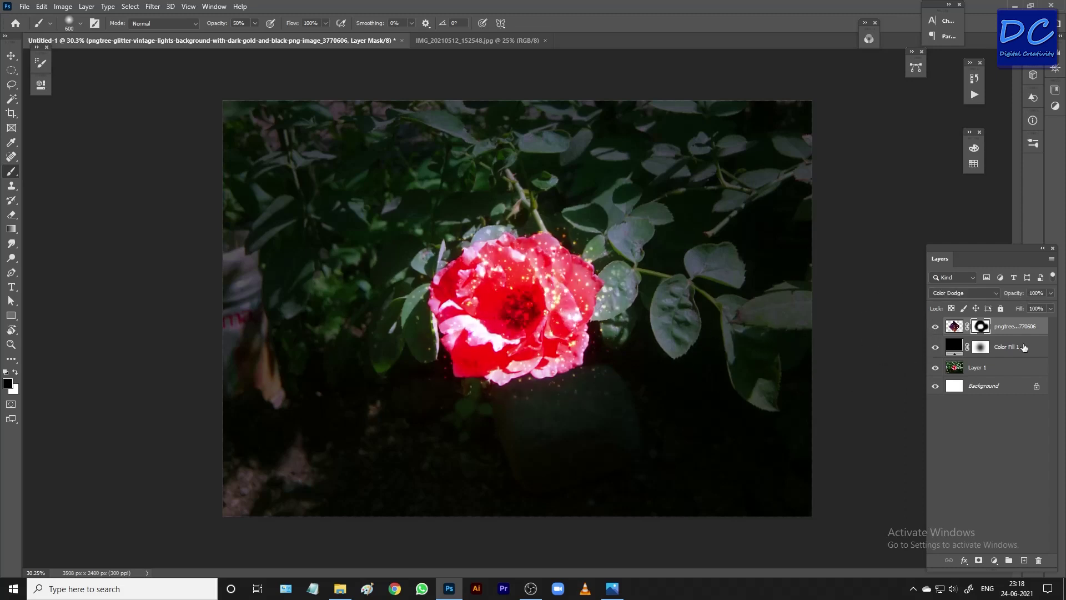
{"action": "left_click", "coordinate": [936, 330]}
{"action": "left_click", "coordinate": [947, 293]}
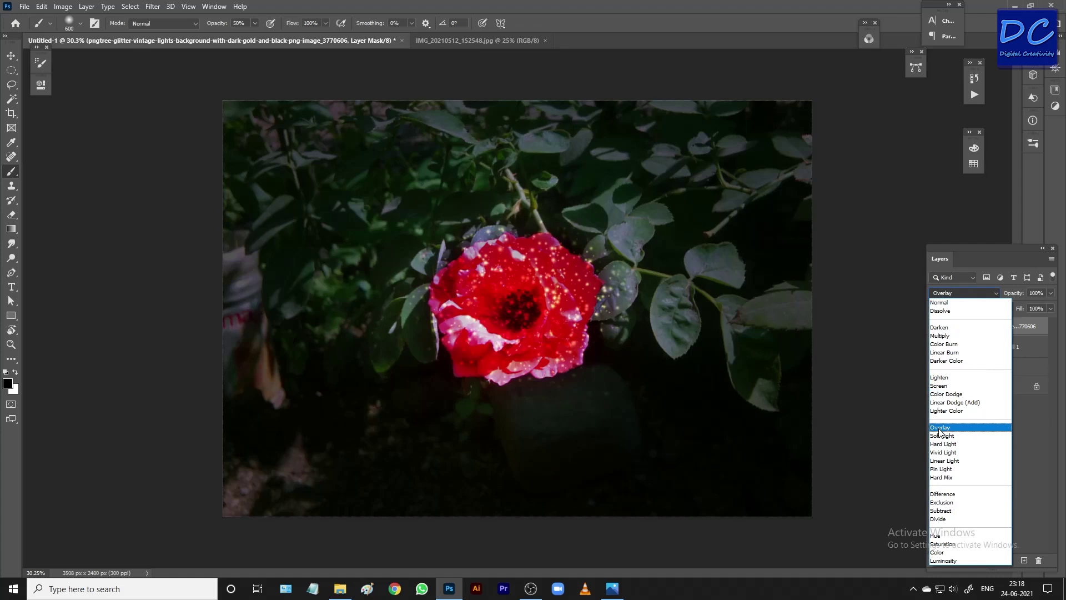
{"action": "left_click", "coordinate": [946, 386]}
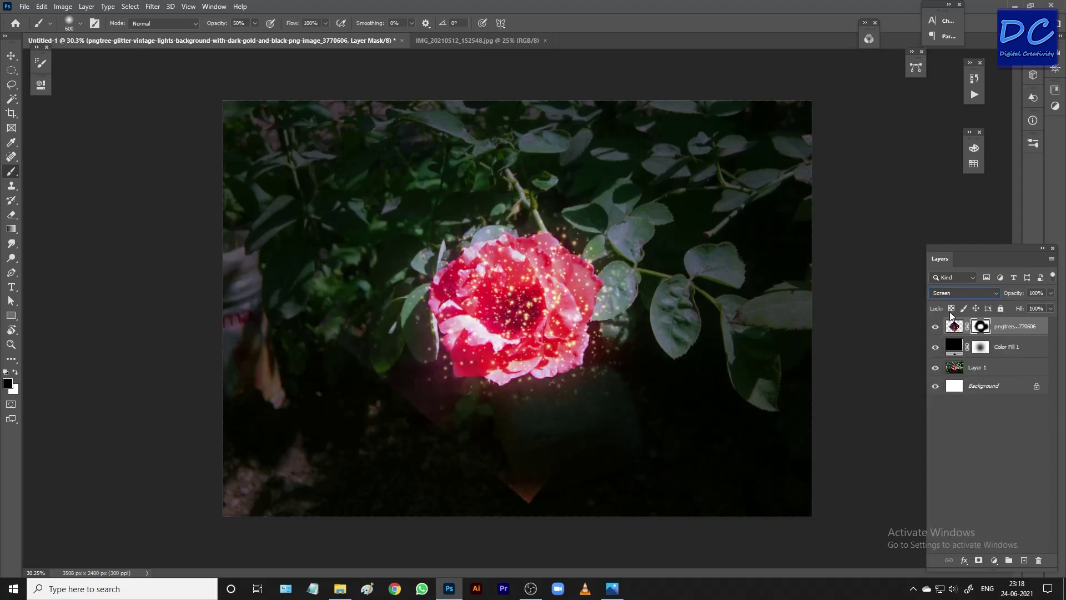
{"action": "left_click", "coordinate": [950, 292]}
{"action": "left_click", "coordinate": [944, 394]}
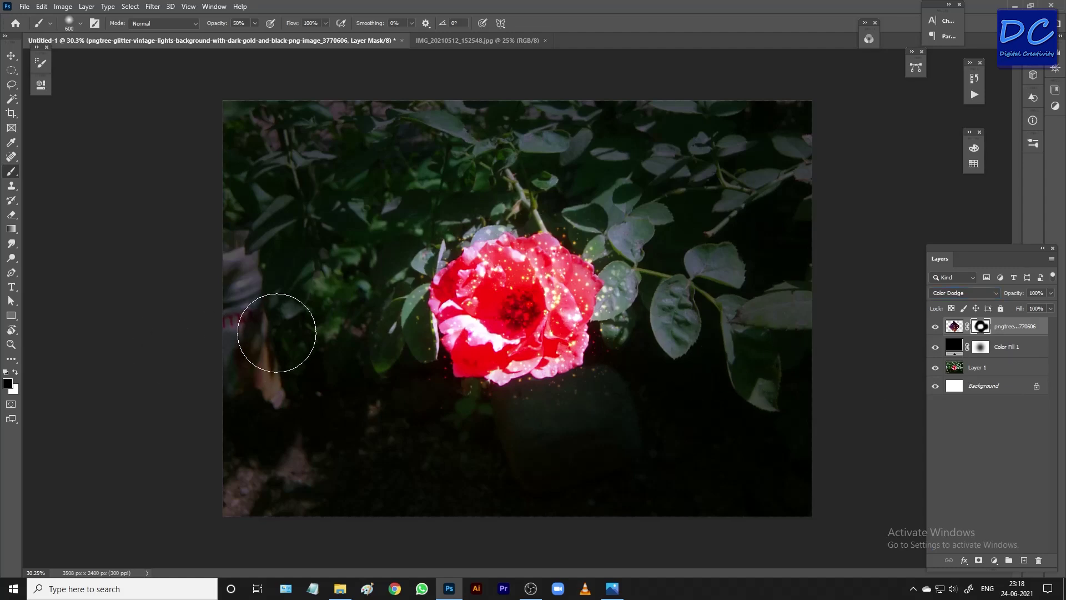
{"action": "scroll", "coordinate": [533, 284], "scroll_direction": "up", "scroll_amount": 3}
{"action": "scroll", "coordinate": [535, 282], "scroll_direction": "up", "scroll_amount": 3}
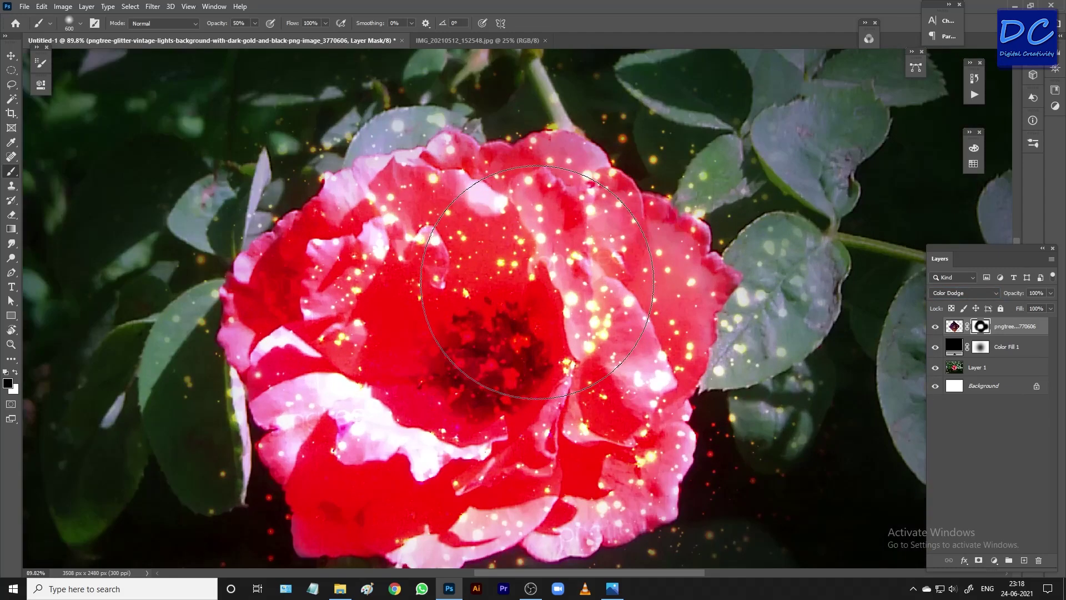
{"action": "scroll", "coordinate": [537, 282], "scroll_direction": "down", "scroll_amount": 2}
{"action": "scroll", "coordinate": [542, 278], "scroll_direction": "down", "scroll_amount": 2}
{"action": "scroll", "coordinate": [552, 269], "scroll_direction": "down", "scroll_amount": 1}
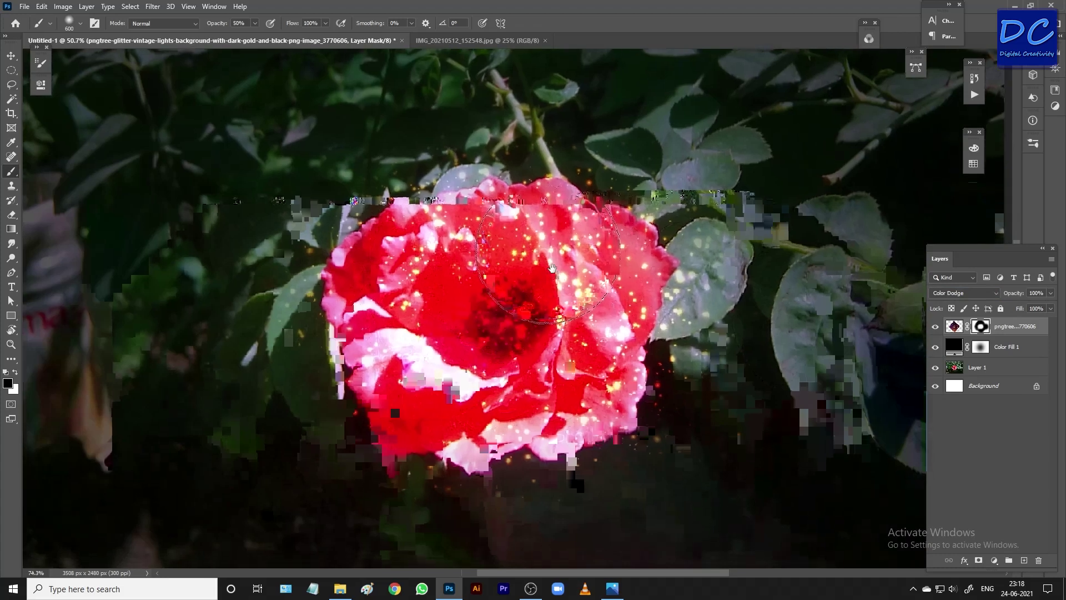
{"action": "scroll", "coordinate": [552, 269], "scroll_direction": "down", "scroll_amount": 1}
{"action": "scroll", "coordinate": [555, 266], "scroll_direction": "down", "scroll_amount": 1}
{"action": "scroll", "coordinate": [561, 259], "scroll_direction": "down", "scroll_amount": 1}
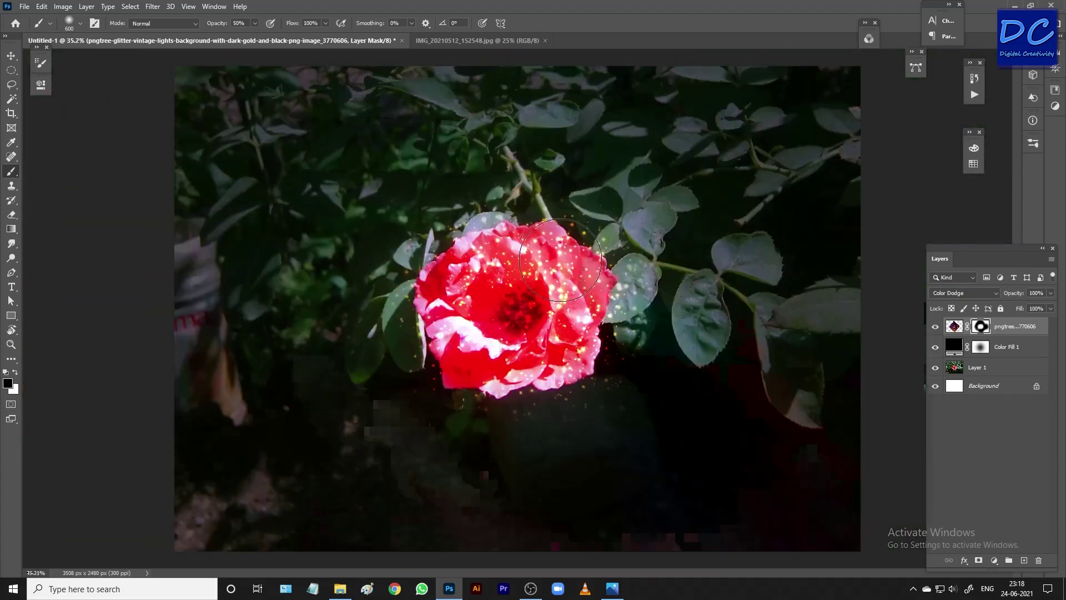
{"action": "scroll", "coordinate": [561, 260], "scroll_direction": "down", "scroll_amount": 1}
{"action": "scroll", "coordinate": [561, 259], "scroll_direction": "up", "scroll_amount": 1}
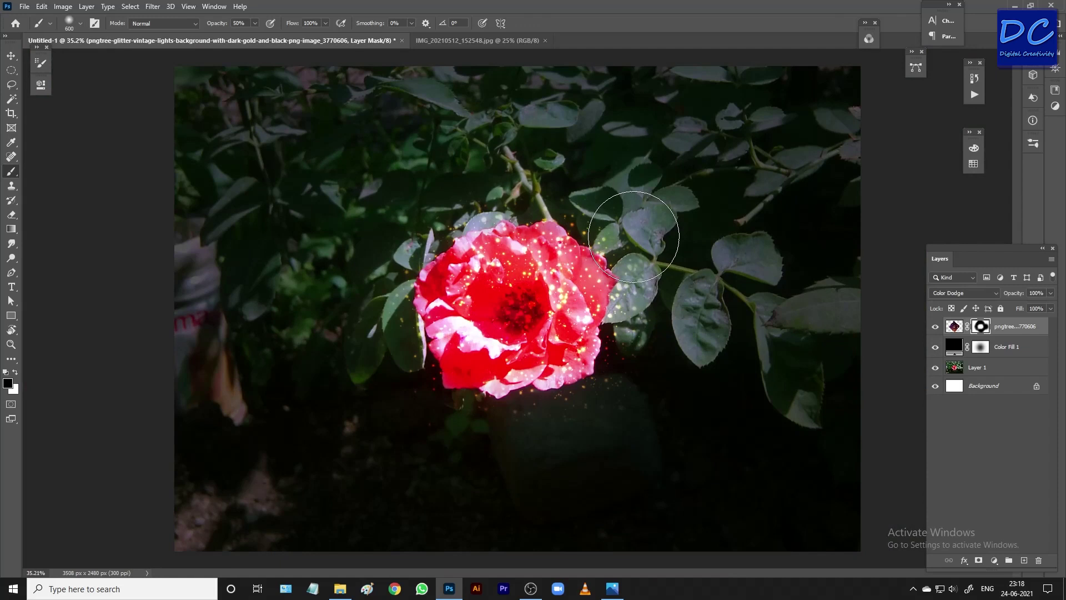
- Merge all visible layers into a new top layer with Ctrl+Alt+Shift+E
{"action": "left_click", "coordinate": [153, 7]}
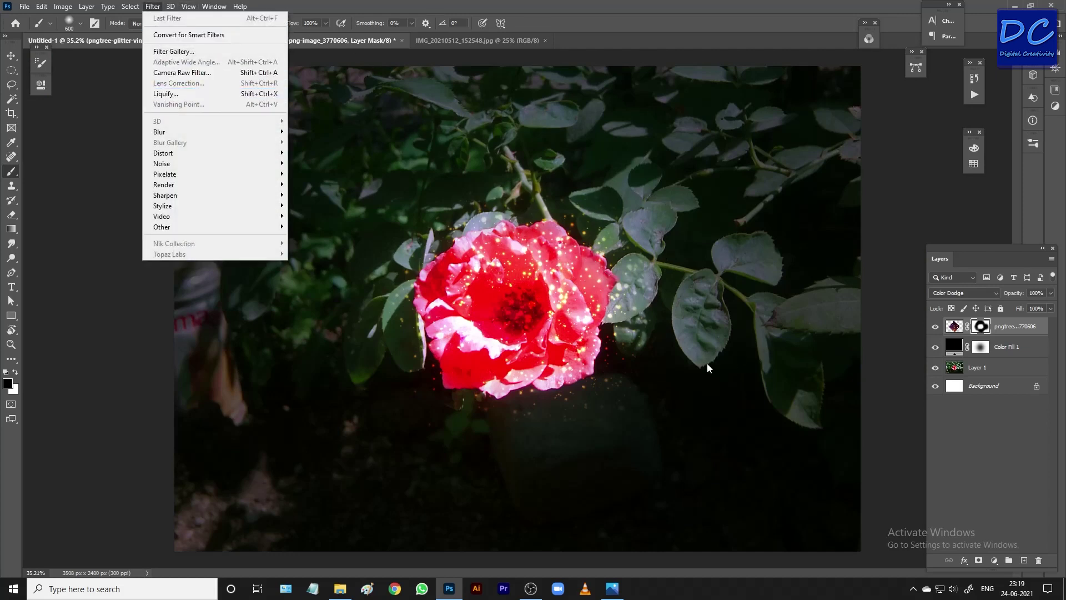
{"action": "left_click", "coordinate": [733, 362]}
{"action": "key", "text": "ctrl+shift+alt+e"}
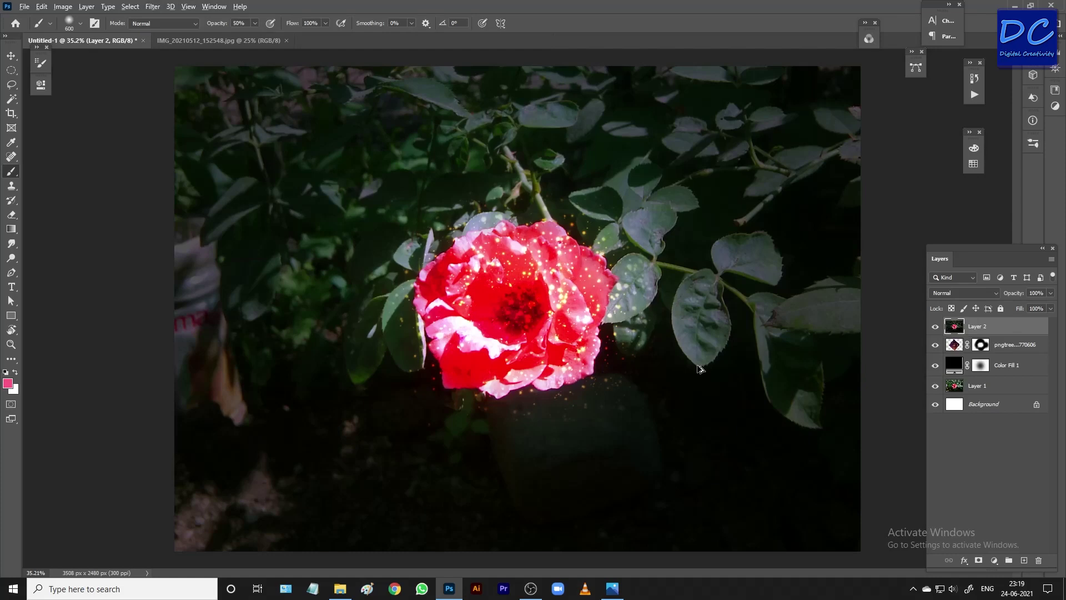
{"action": "left_click", "coordinate": [595, 308], "text": "alt"}
- Apply the Camera Raw Filter with Highlights -39 and Shadows -16
{"action": "left_click", "coordinate": [154, 6]}
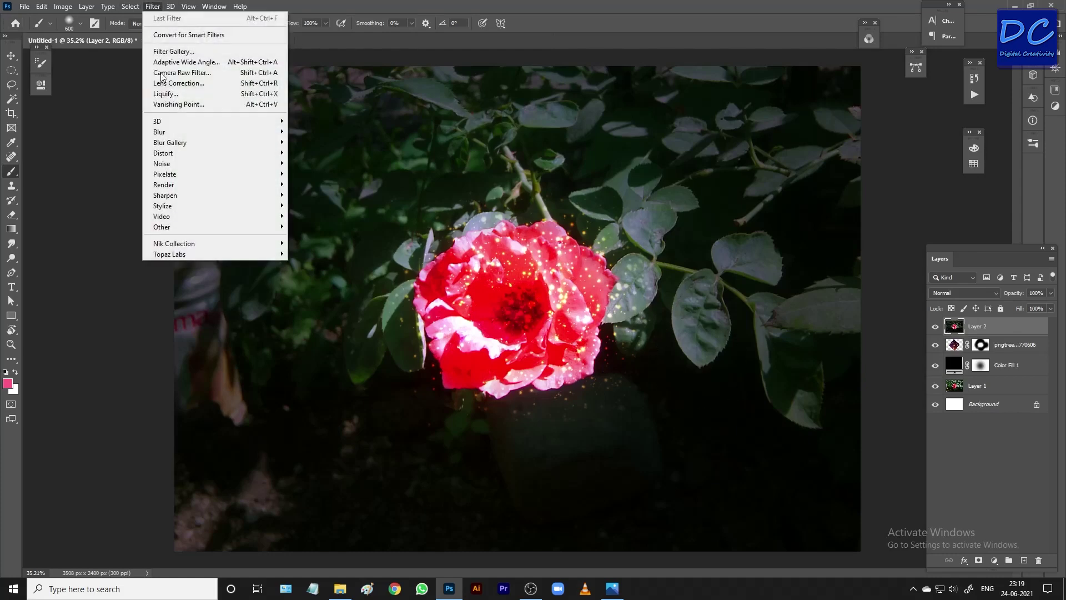
{"action": "left_click", "coordinate": [187, 72]}
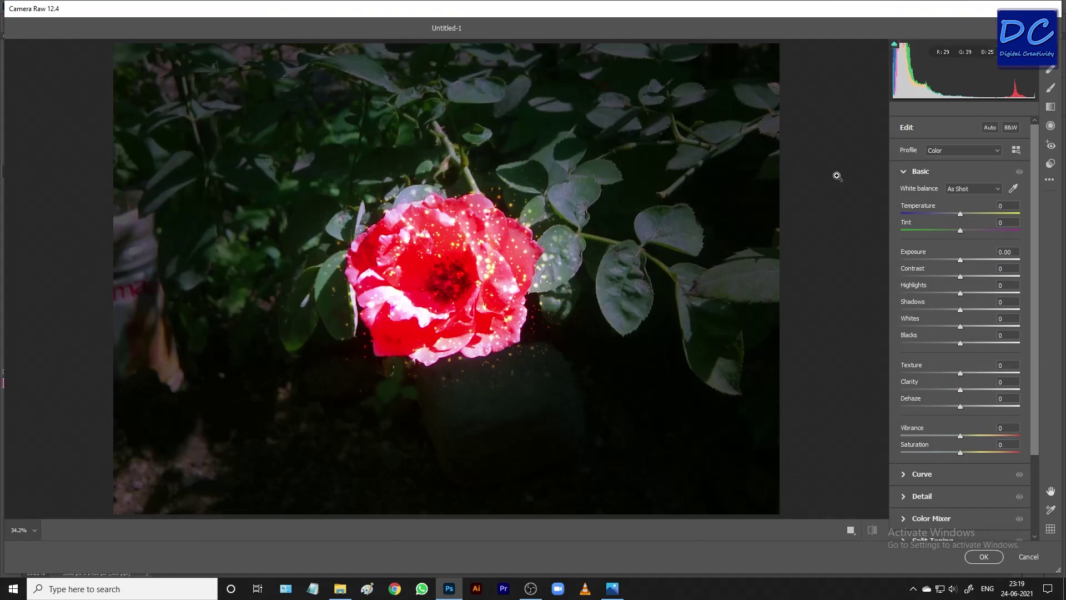
{"action": "mouse_move", "coordinate": [960, 294]}
{"action": "left_mouse_down"}
{"action": "mouse_move", "coordinate": [927, 309]}
{"action": "mouse_move", "coordinate": [1018, 309]}
{"action": "left_mouse_up"}
{"action": "left_click", "coordinate": [957, 309]}
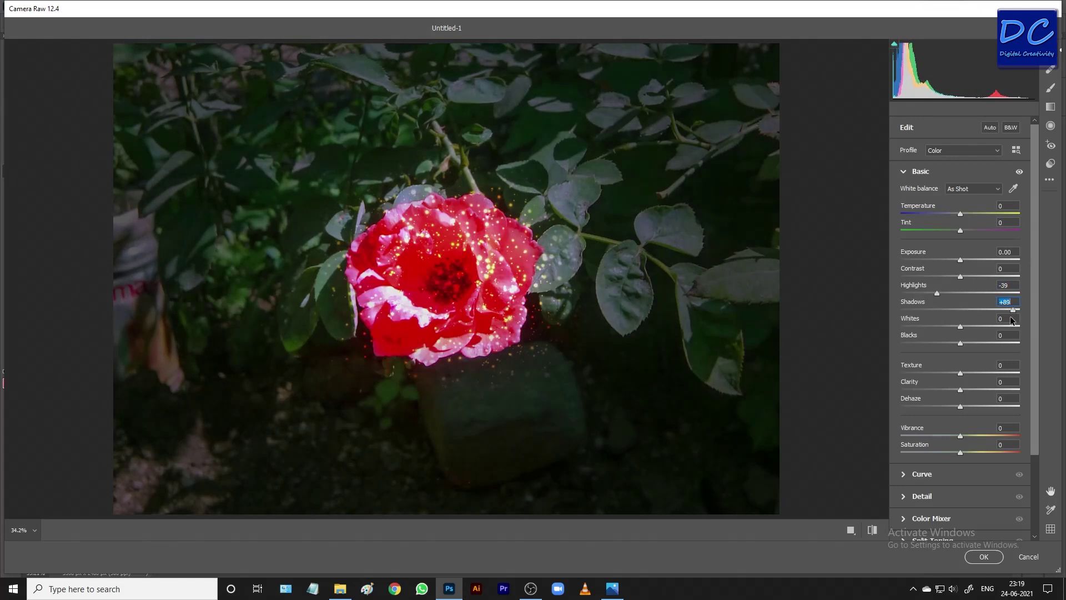
{"action": "mouse_move", "coordinate": [1007, 321]}
{"action": "left_mouse_down"}
{"action": "mouse_move", "coordinate": [935, 326]}
{"action": "mouse_move", "coordinate": [997, 333]}
{"action": "mouse_move", "coordinate": [980, 335]}
{"action": "left_mouse_up"}
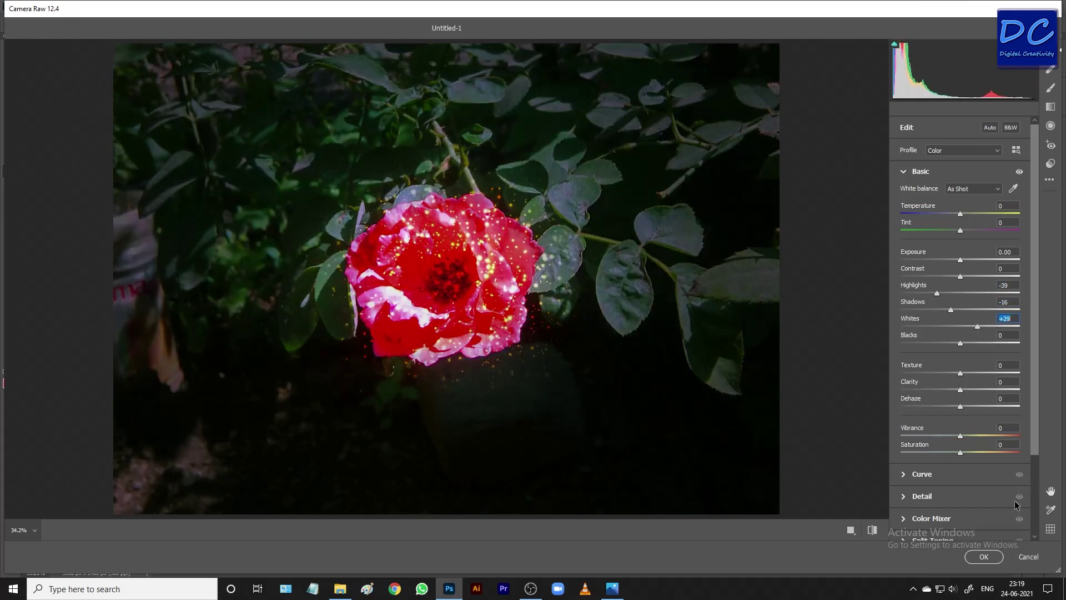
{"action": "left_click", "coordinate": [983, 556]}
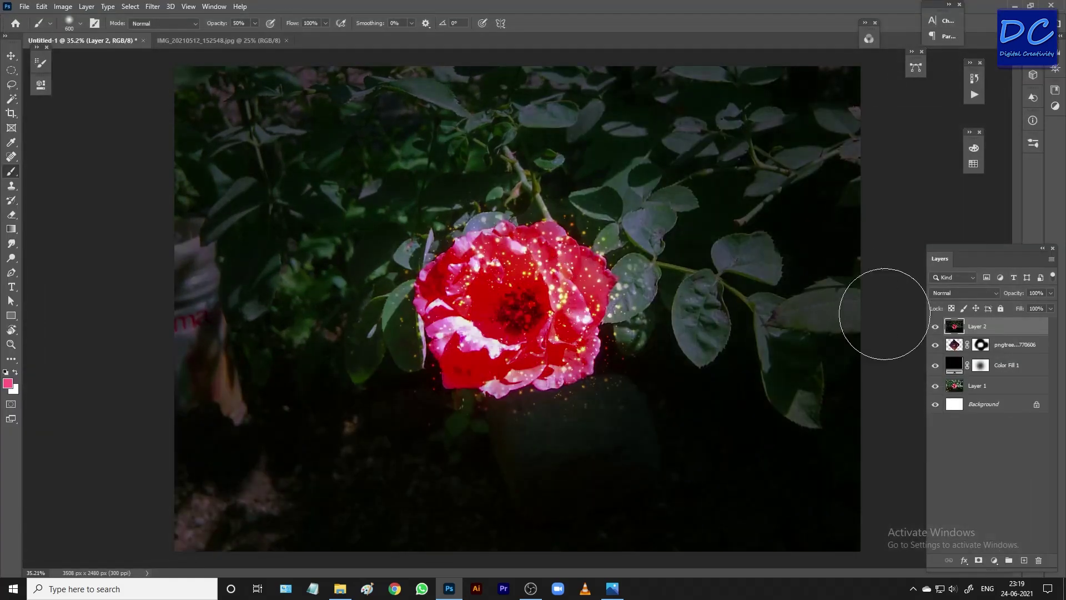
- Hide and reshow Layer 2 to compare the rose with and without the toned layer
{"action": "left_click", "coordinate": [935, 327]}
{"action": "left_click", "coordinate": [935, 327]}
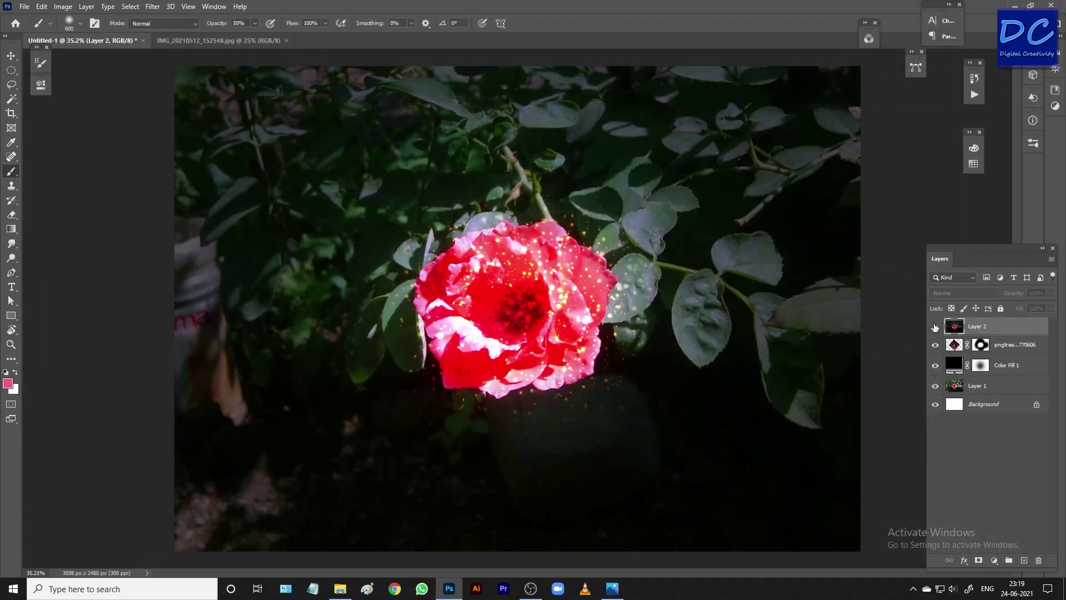
{"action": "scroll", "coordinate": [733, 279], "scroll_direction": "down", "scroll_amount": 2}
{"action": "scroll", "coordinate": [733, 279], "scroll_direction": "down", "scroll_amount": 1}
{"action": "scroll", "coordinate": [733, 279], "scroll_direction": "up", "scroll_amount": 1}
{"action": "scroll", "coordinate": [733, 279], "scroll_direction": "up", "scroll_amount": 3}
- Bring up the Save As dialog and browse its file format list
{"action": "scroll", "coordinate": [733, 277], "scroll_direction": "down", "scroll_amount": 2}
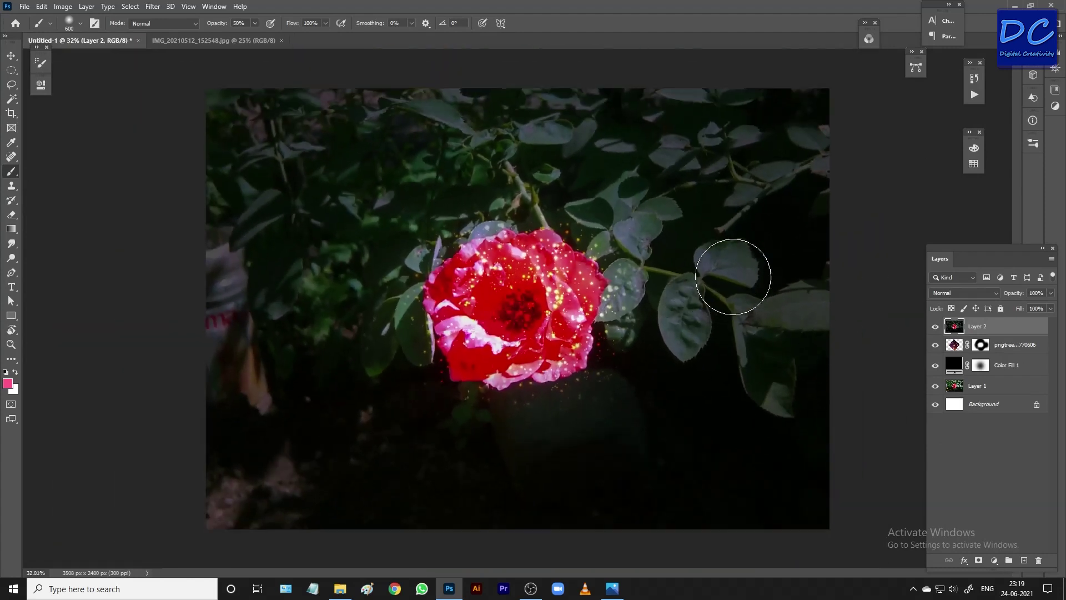
{"action": "scroll", "coordinate": [733, 278], "scroll_direction": "up", "scroll_amount": 1}
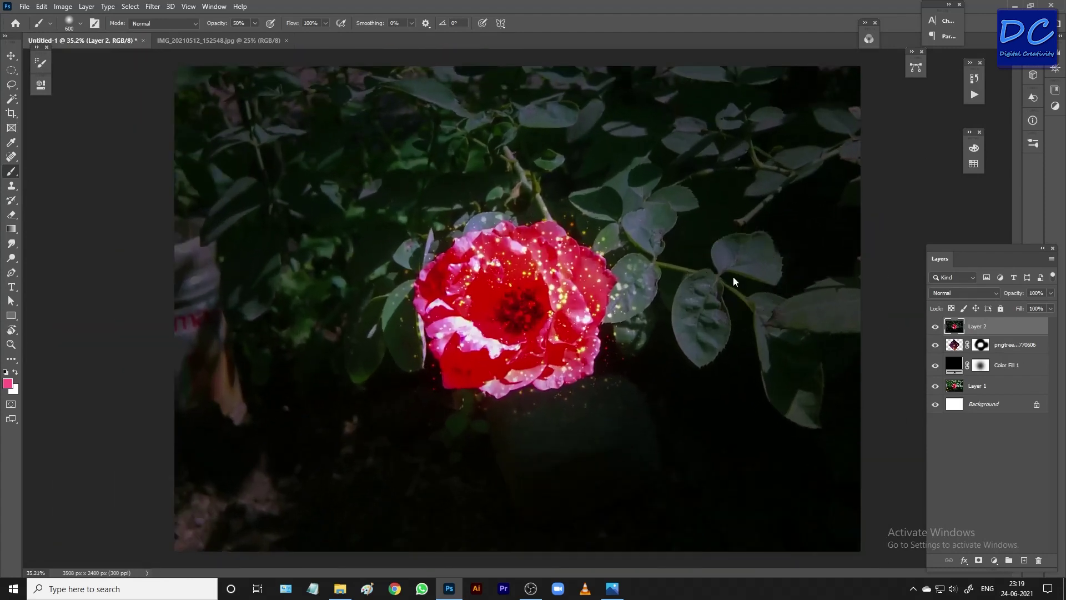
{"action": "key", "text": "ctrl+s"}
{"action": "left_click", "coordinate": [172, 258]}
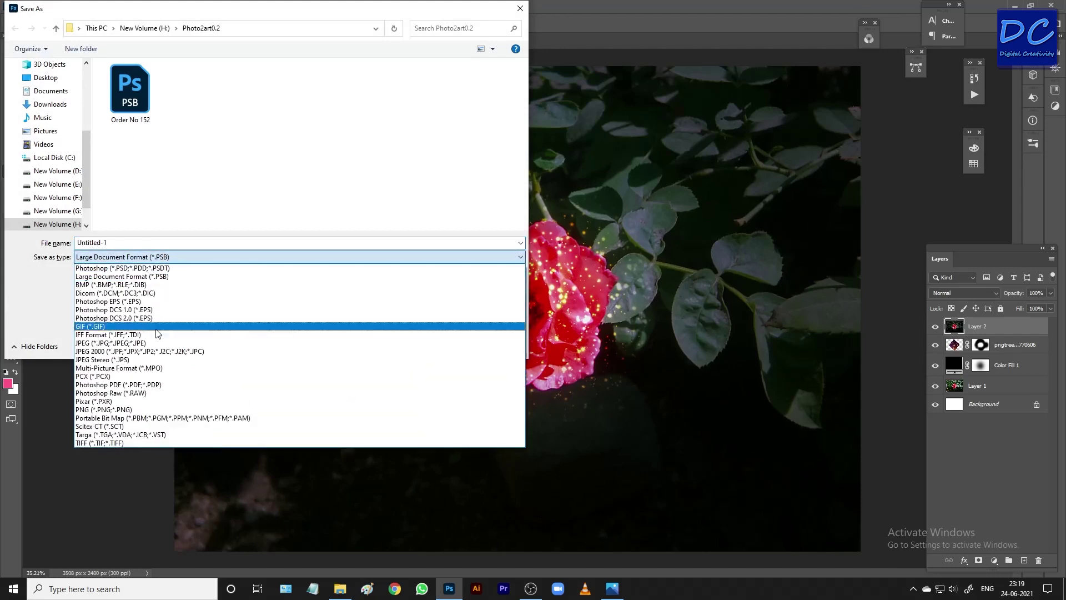
- Set the format to JPEG, target the Desktop, and name the file 'Flower'
{"action": "left_click", "coordinate": [131, 343]}
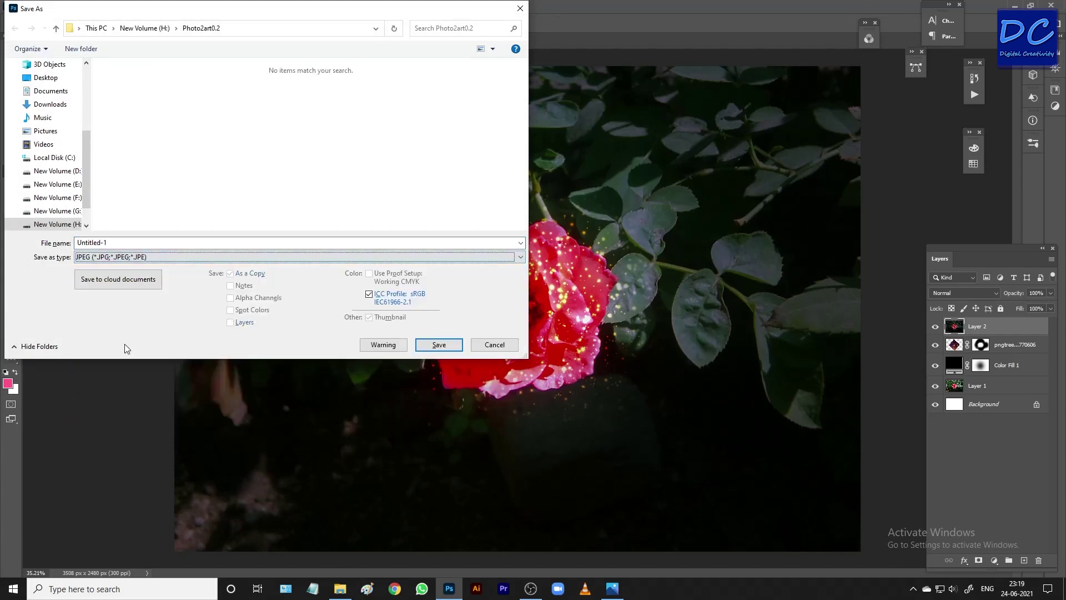
{"action": "left_click", "coordinate": [45, 78]}
{"action": "double_click", "coordinate": [88, 243]}
{"action": "type", "text": "Flower"}
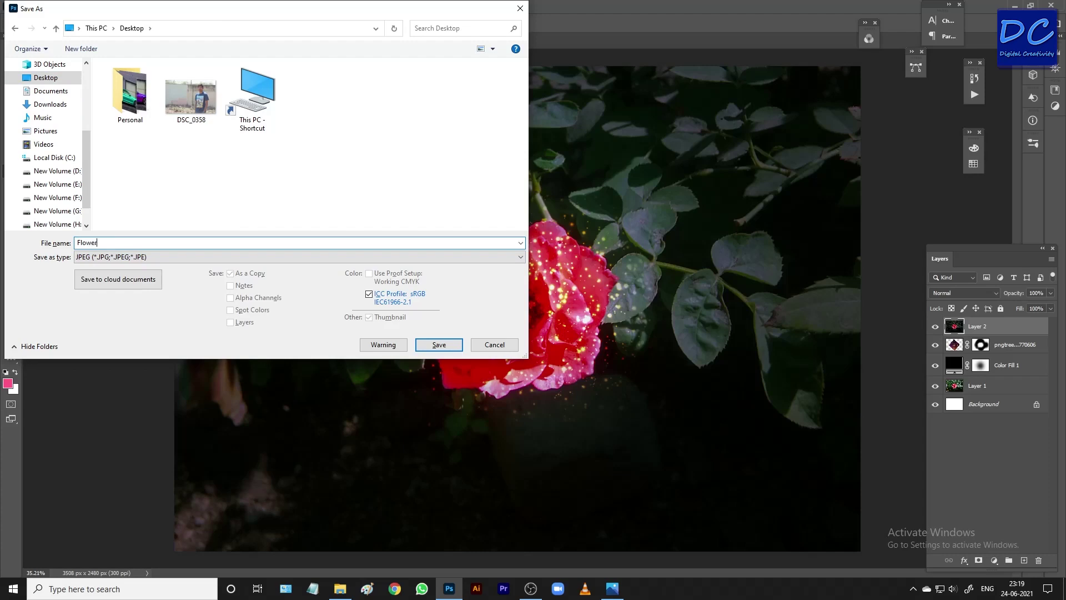
- Save the maximum-quality JPEG, then quit Photoshop without saving Untitled-1
{"action": "key", "text": "Return"}
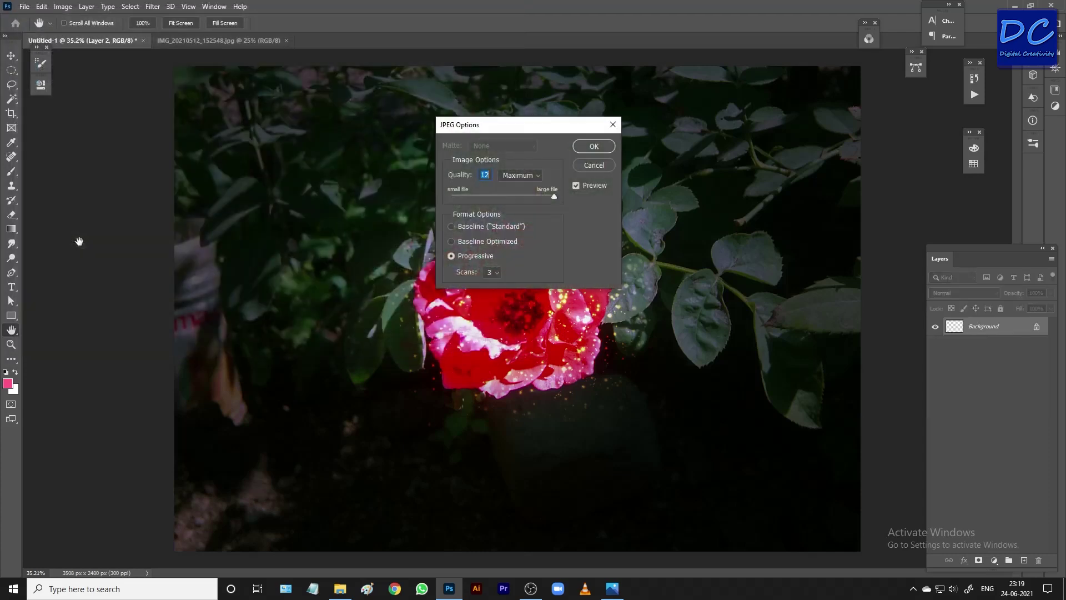
{"action": "key", "text": "Return"}
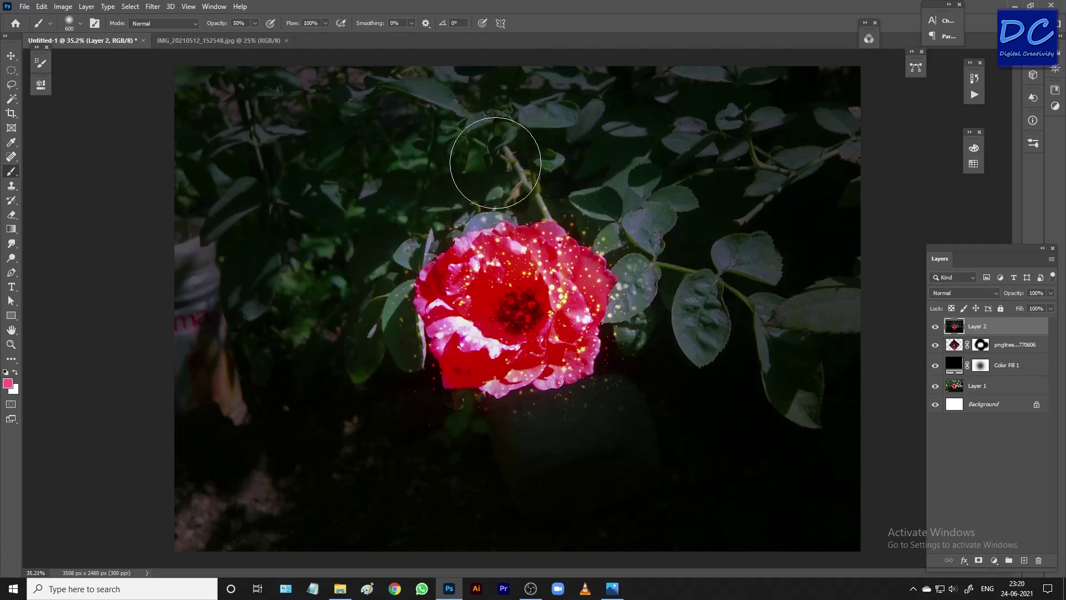
{"action": "left_click", "coordinate": [1051, 5]}
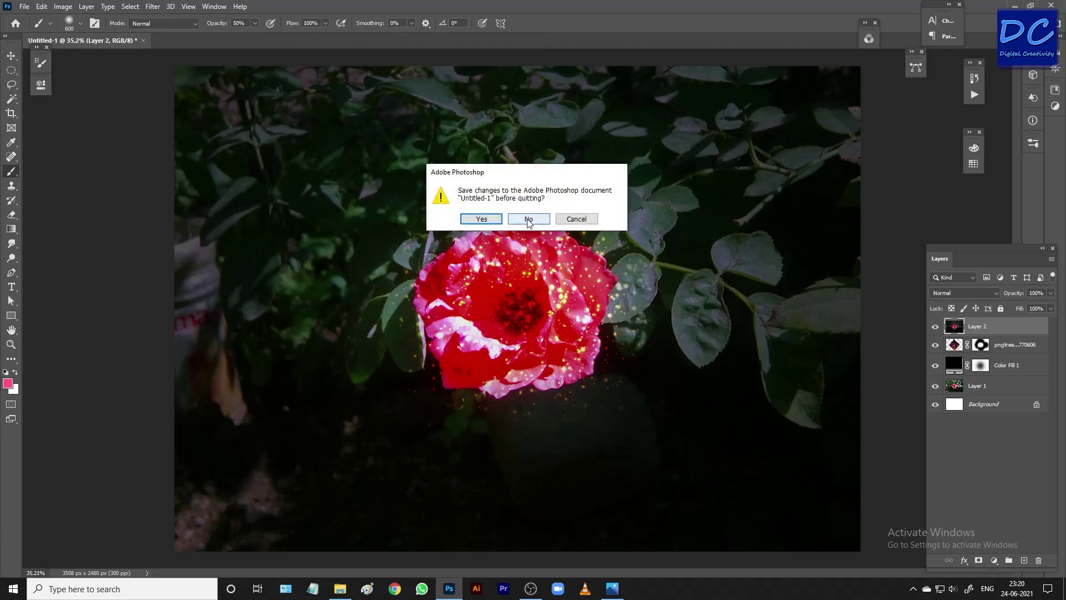
{"action": "left_click", "coordinate": [528, 219]}
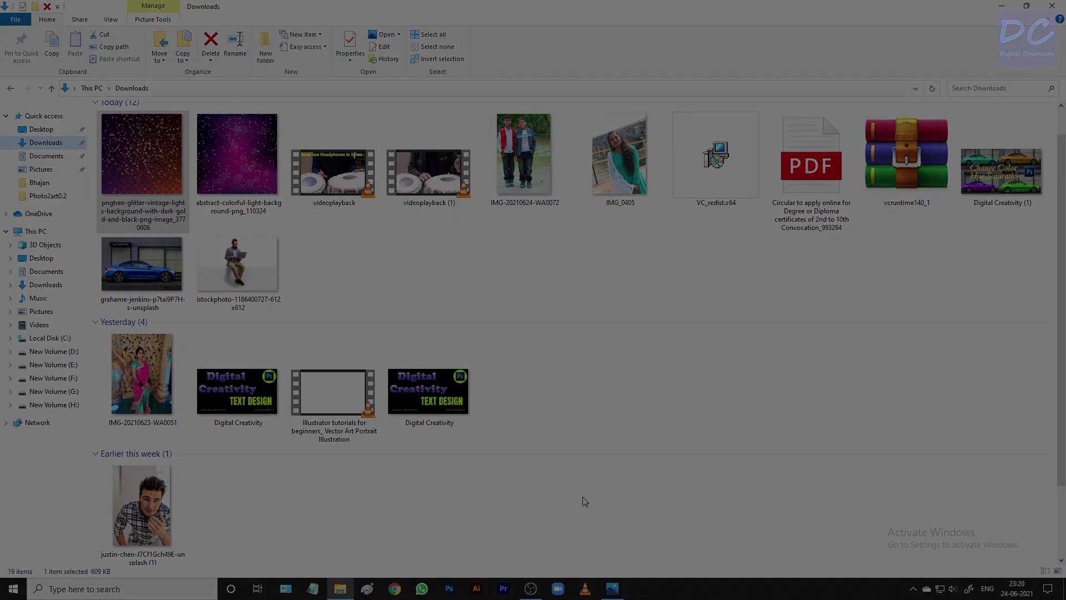